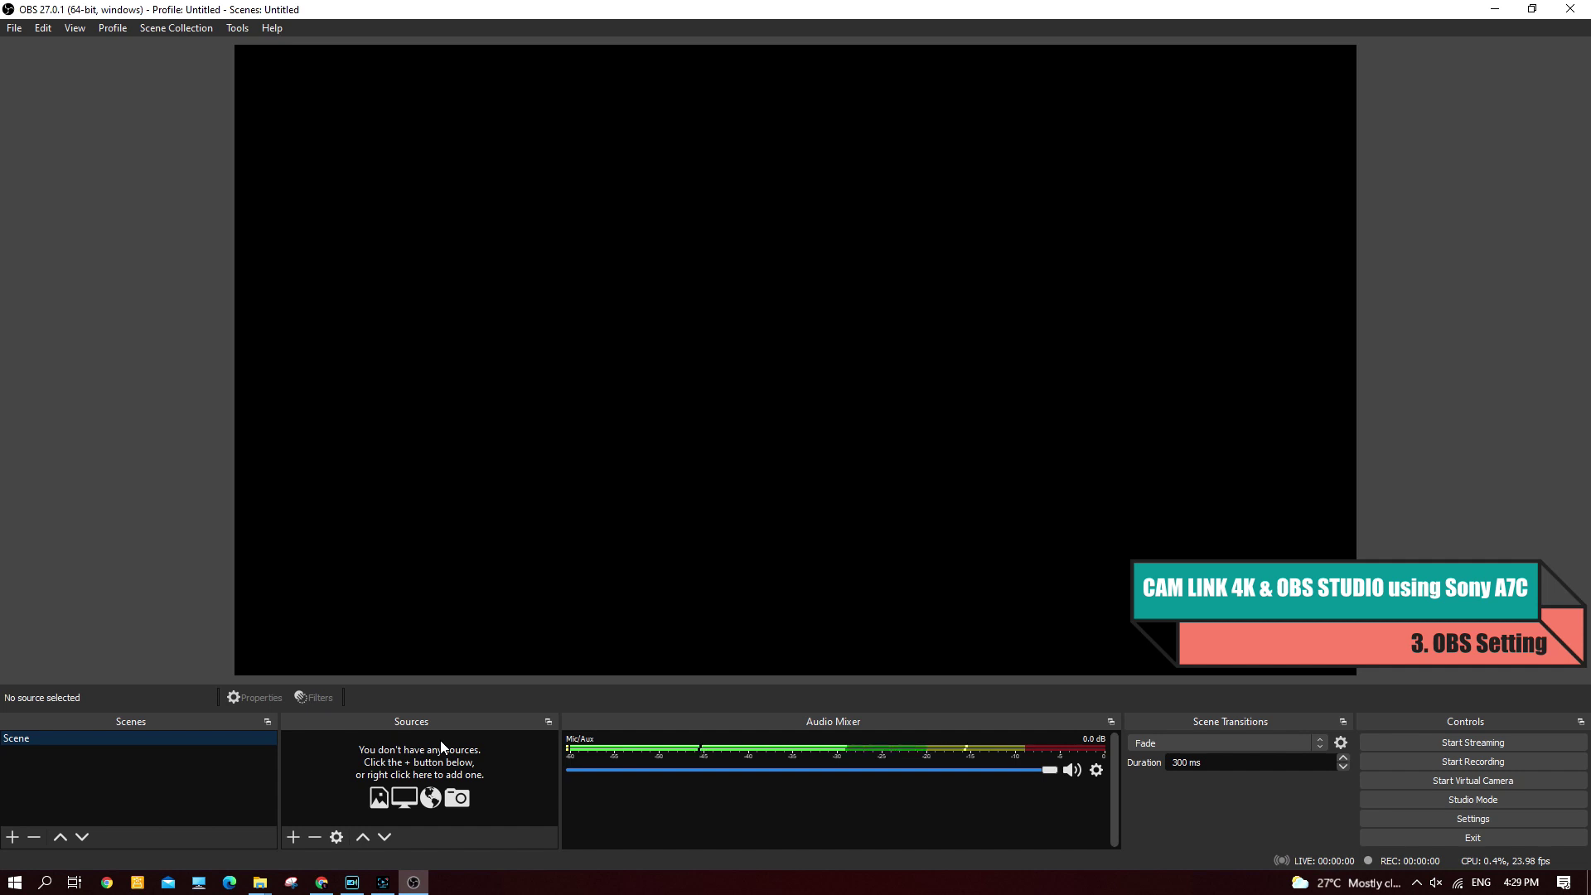
Add a new Video Capture Device source named "Sony A7C" to the scene
click(290, 839)
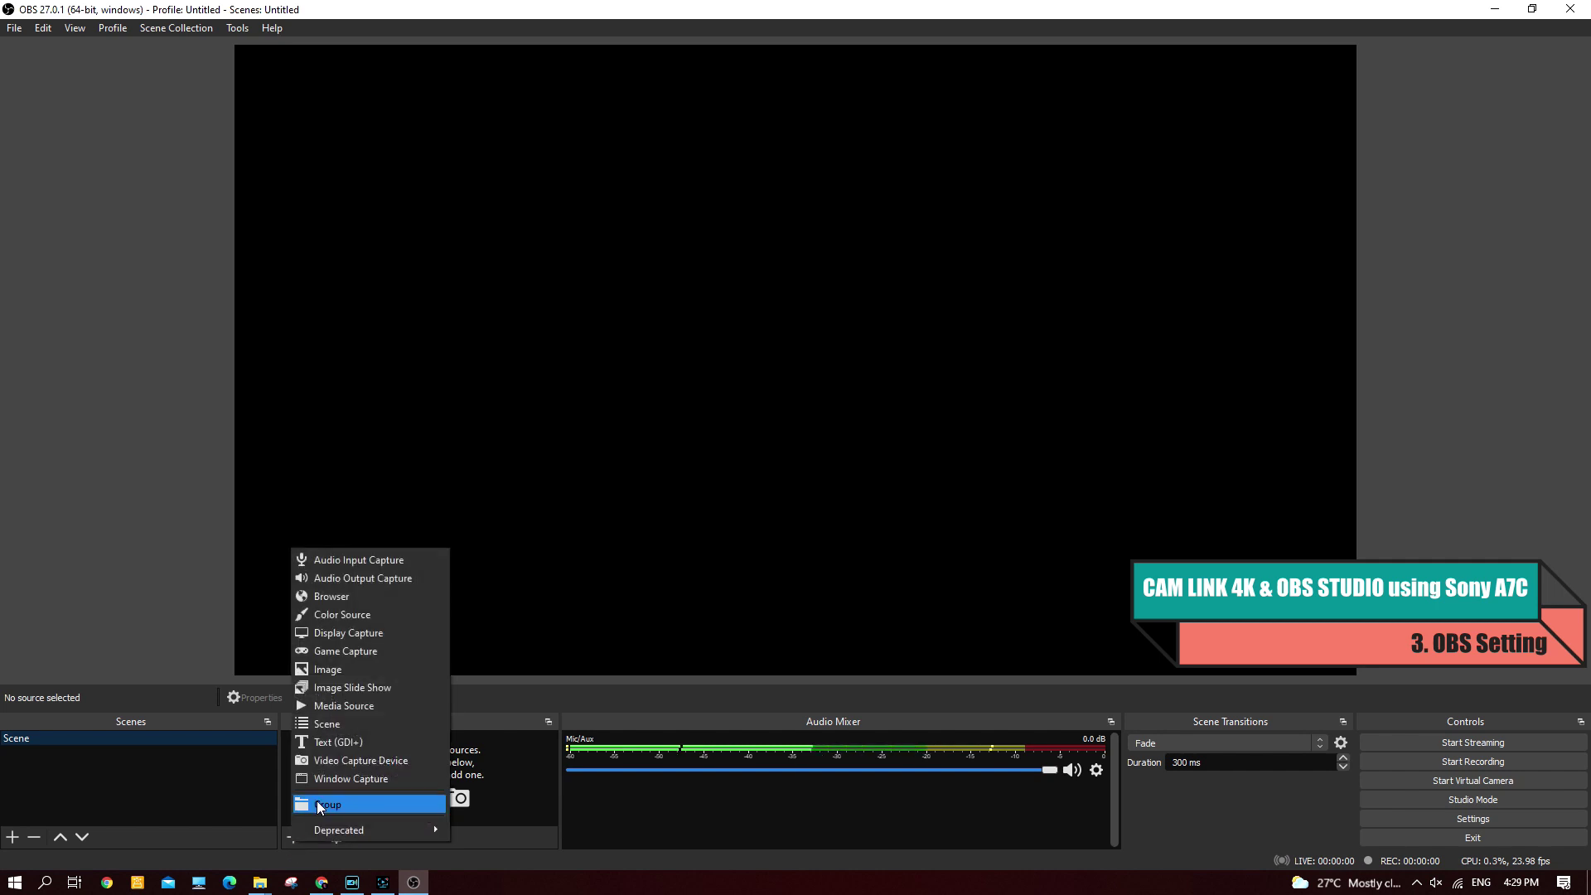
click(384, 762)
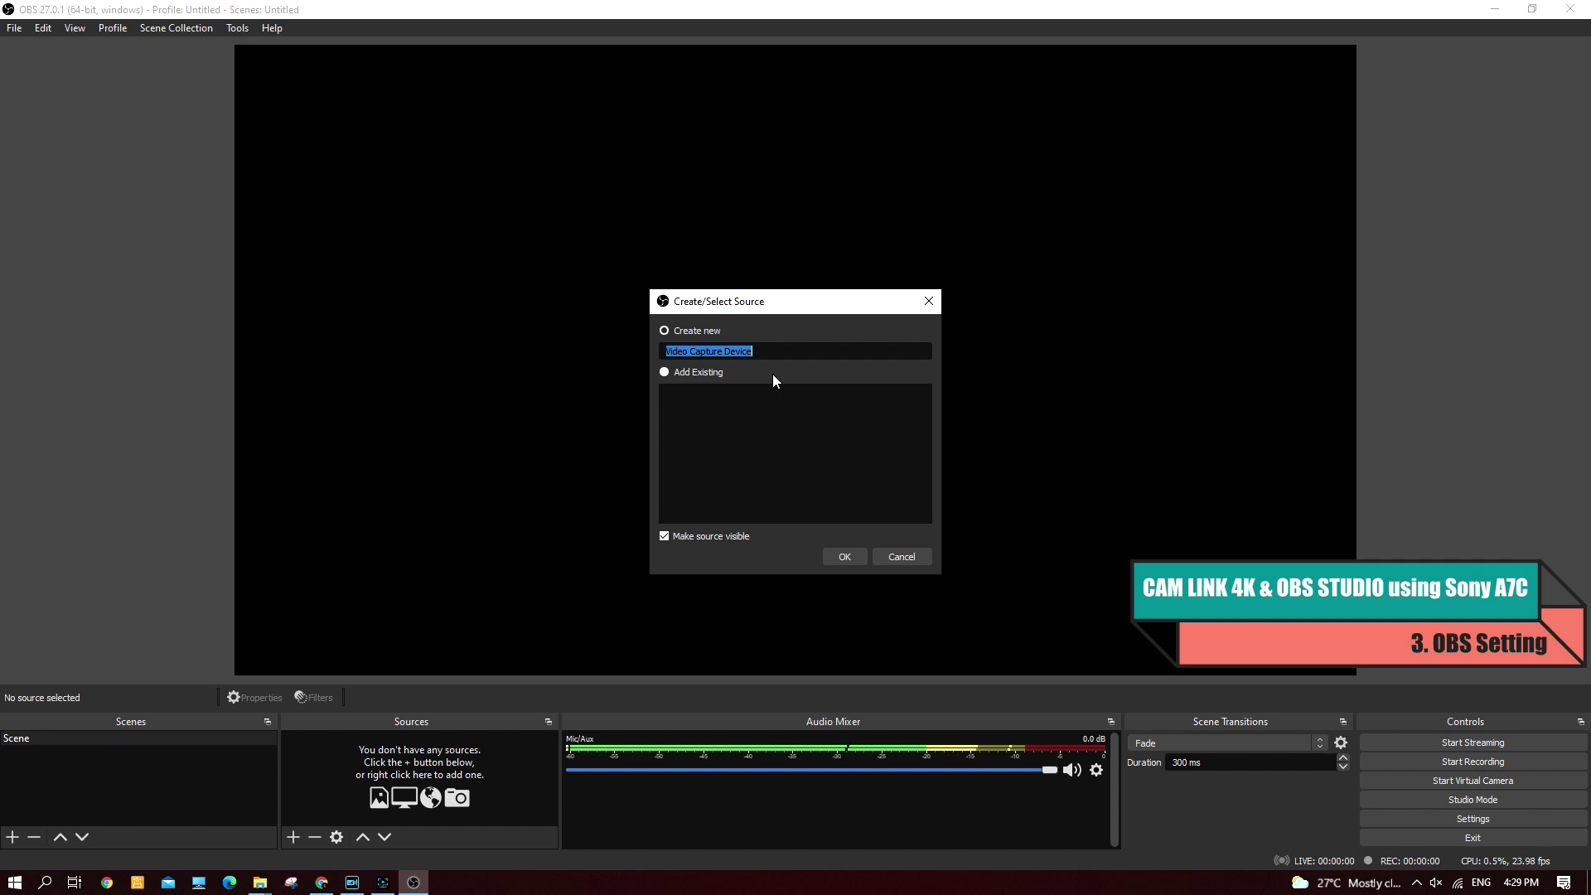
key(BackSpace)
text(So)
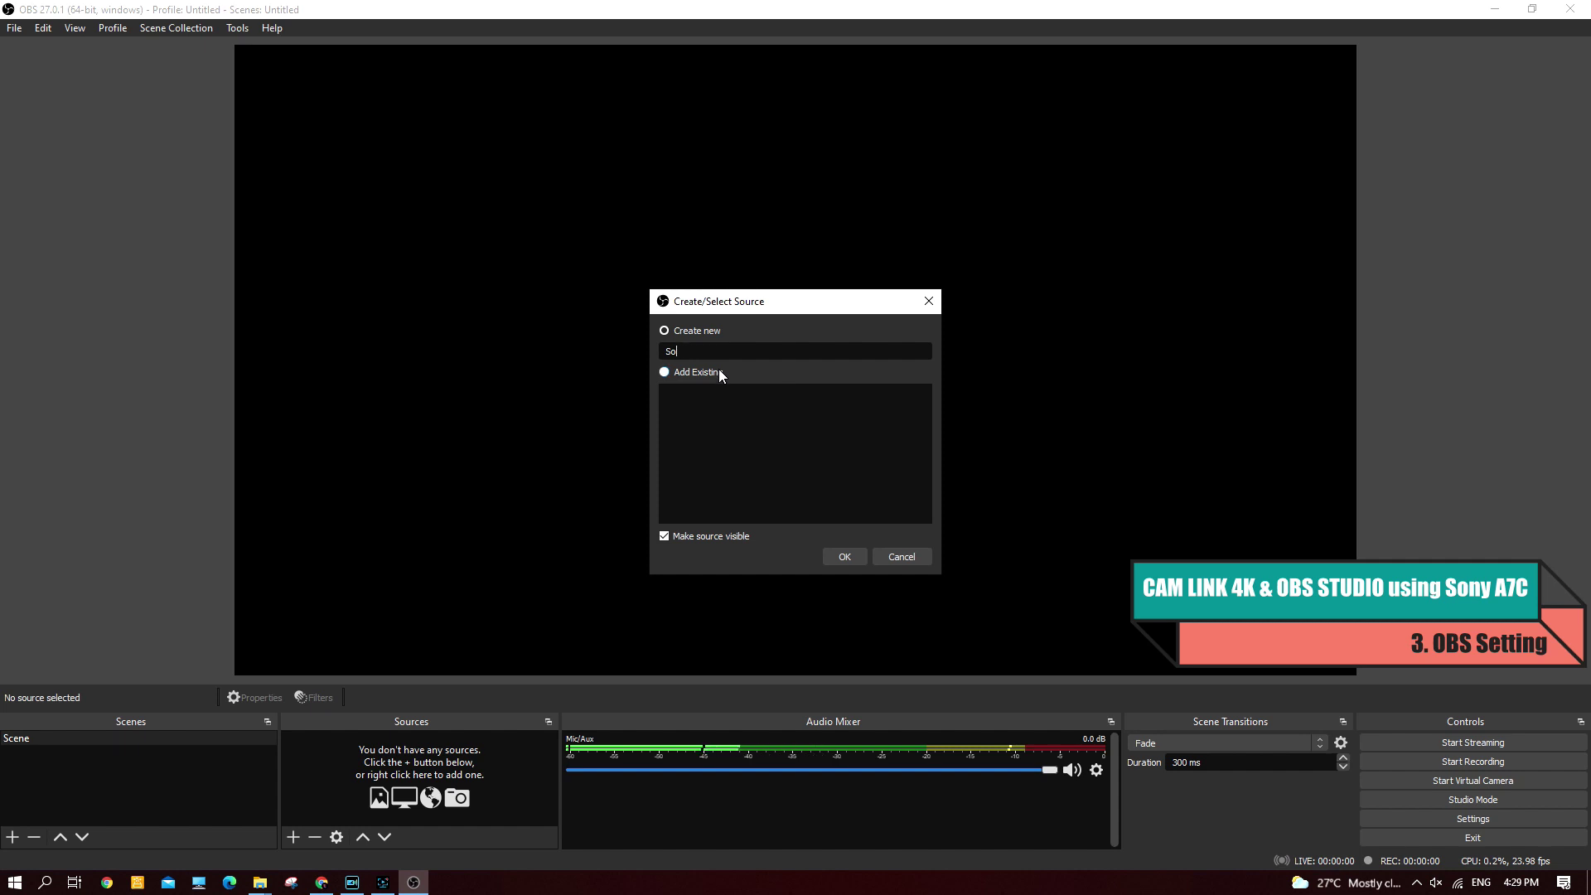
text(ny A7C)
click(855, 558)
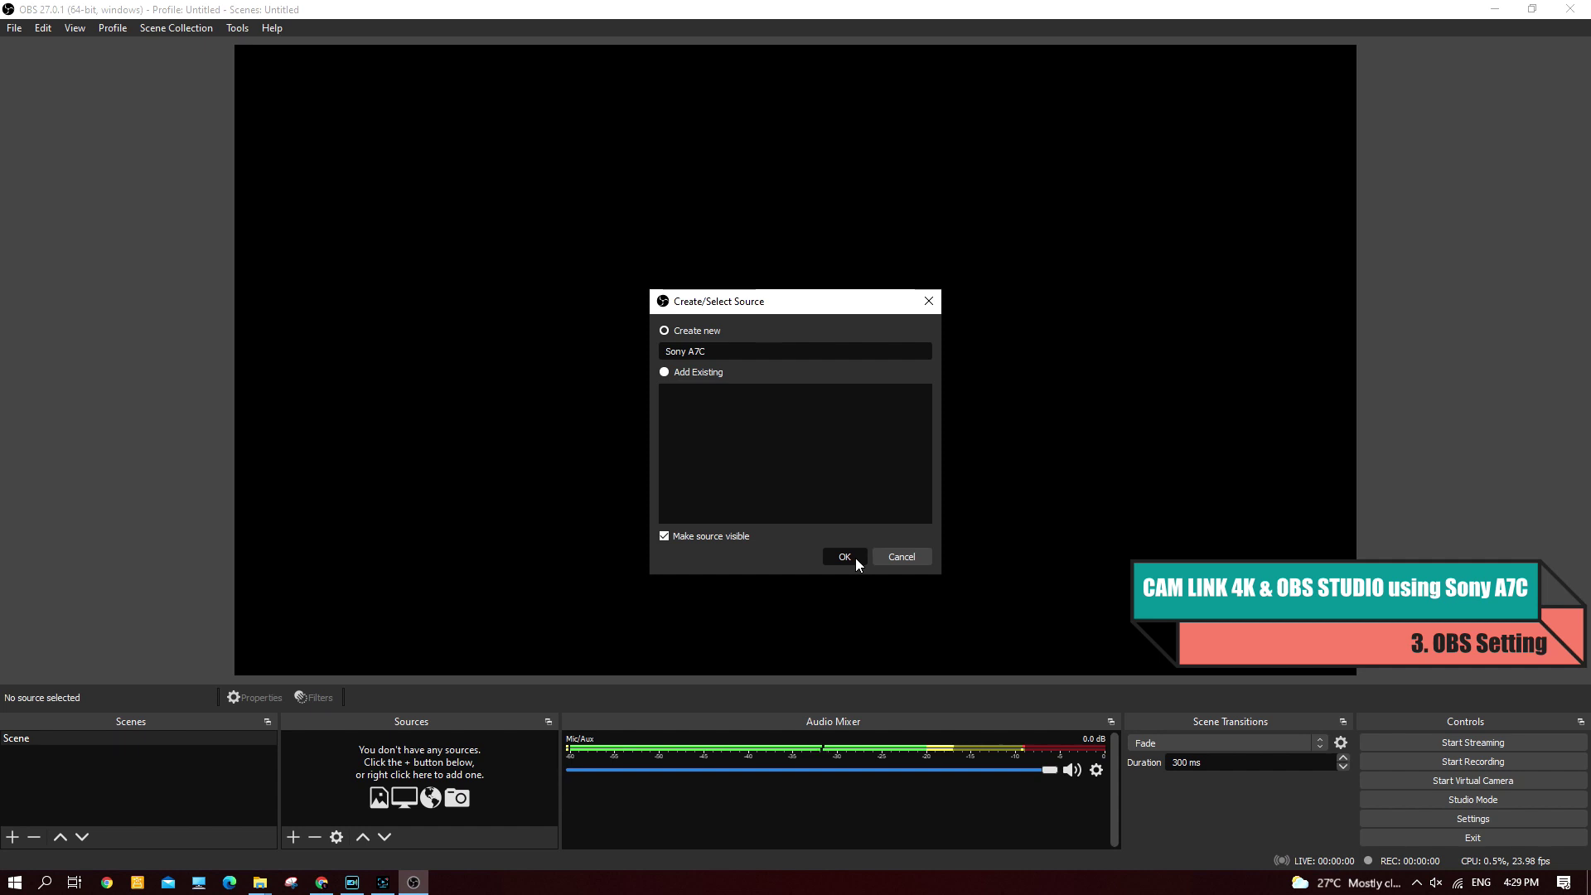
click(845, 557)
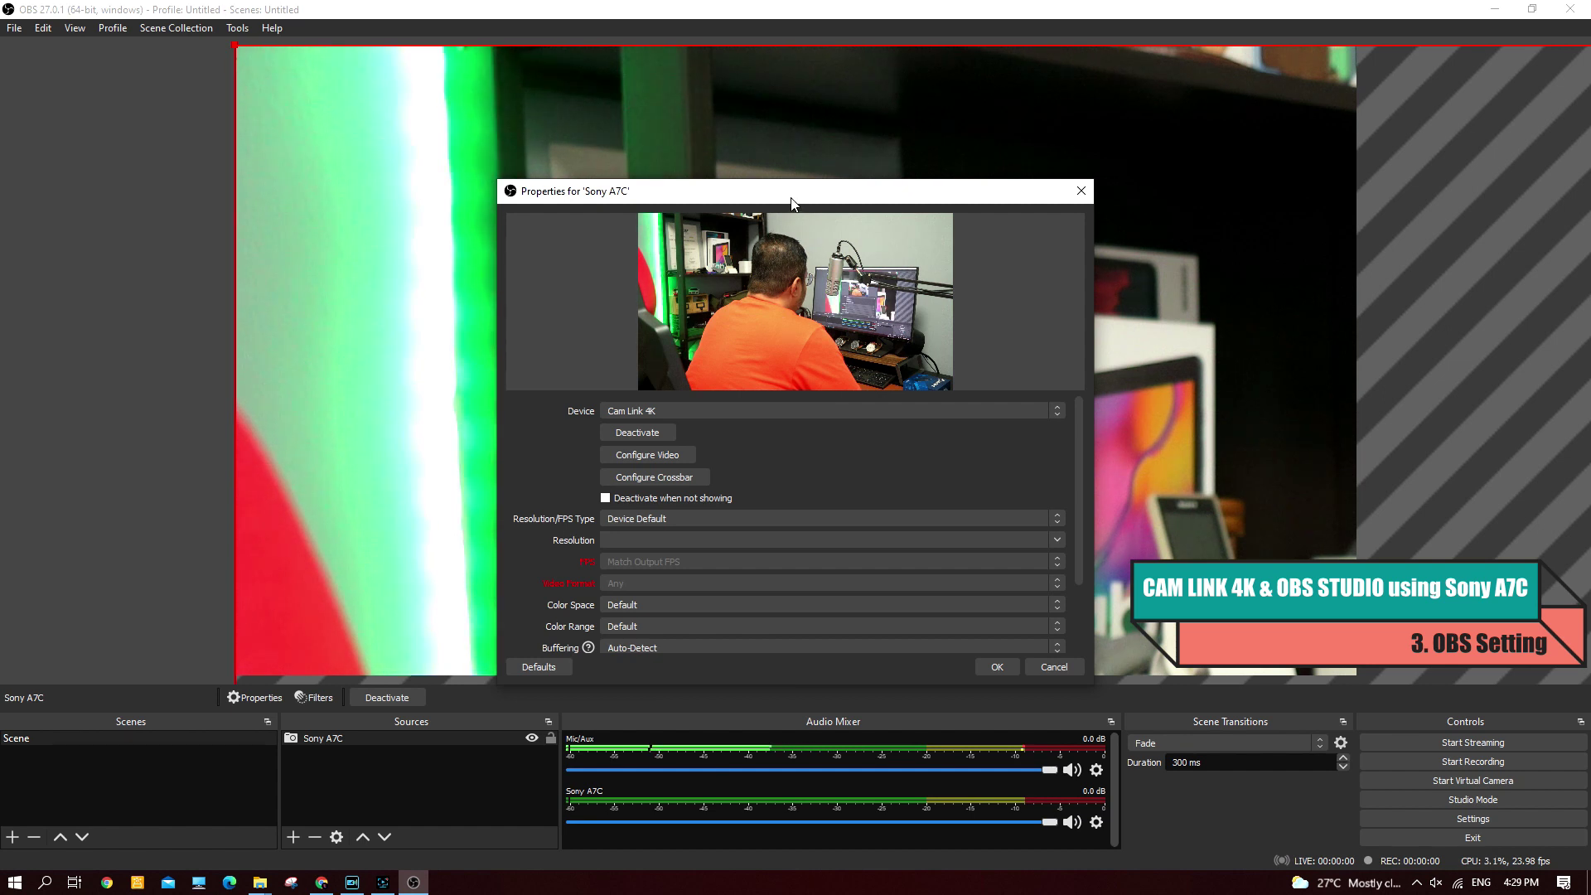
Review the Sony A7C source's properties with Cam Link 4K as the device and accept them
drag(792, 199, 811, 133)
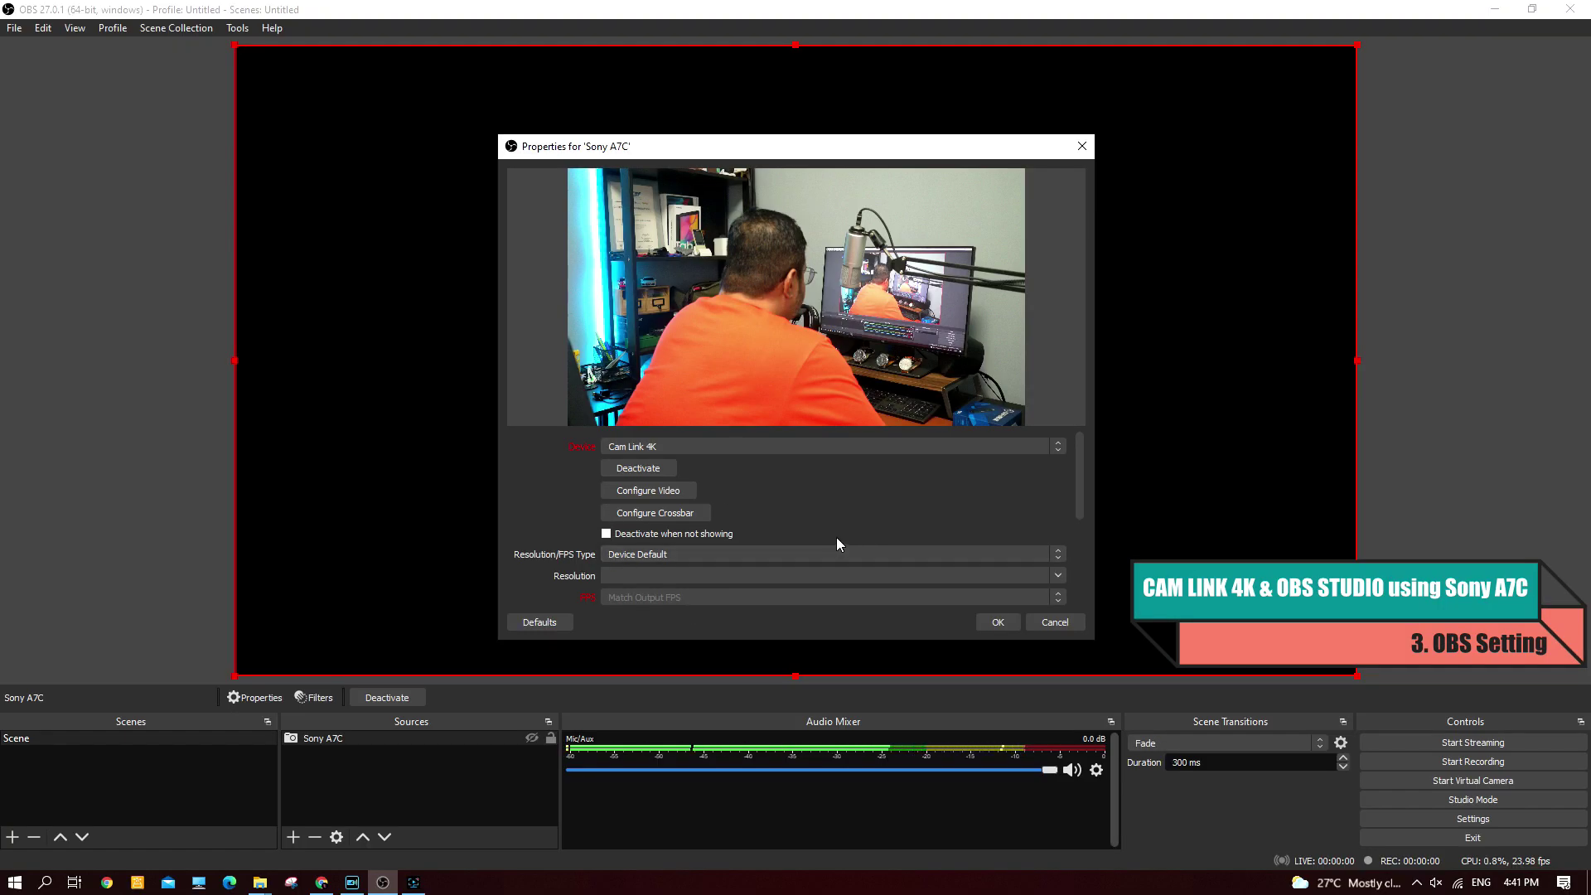
scroll(837, 539, down, 5)
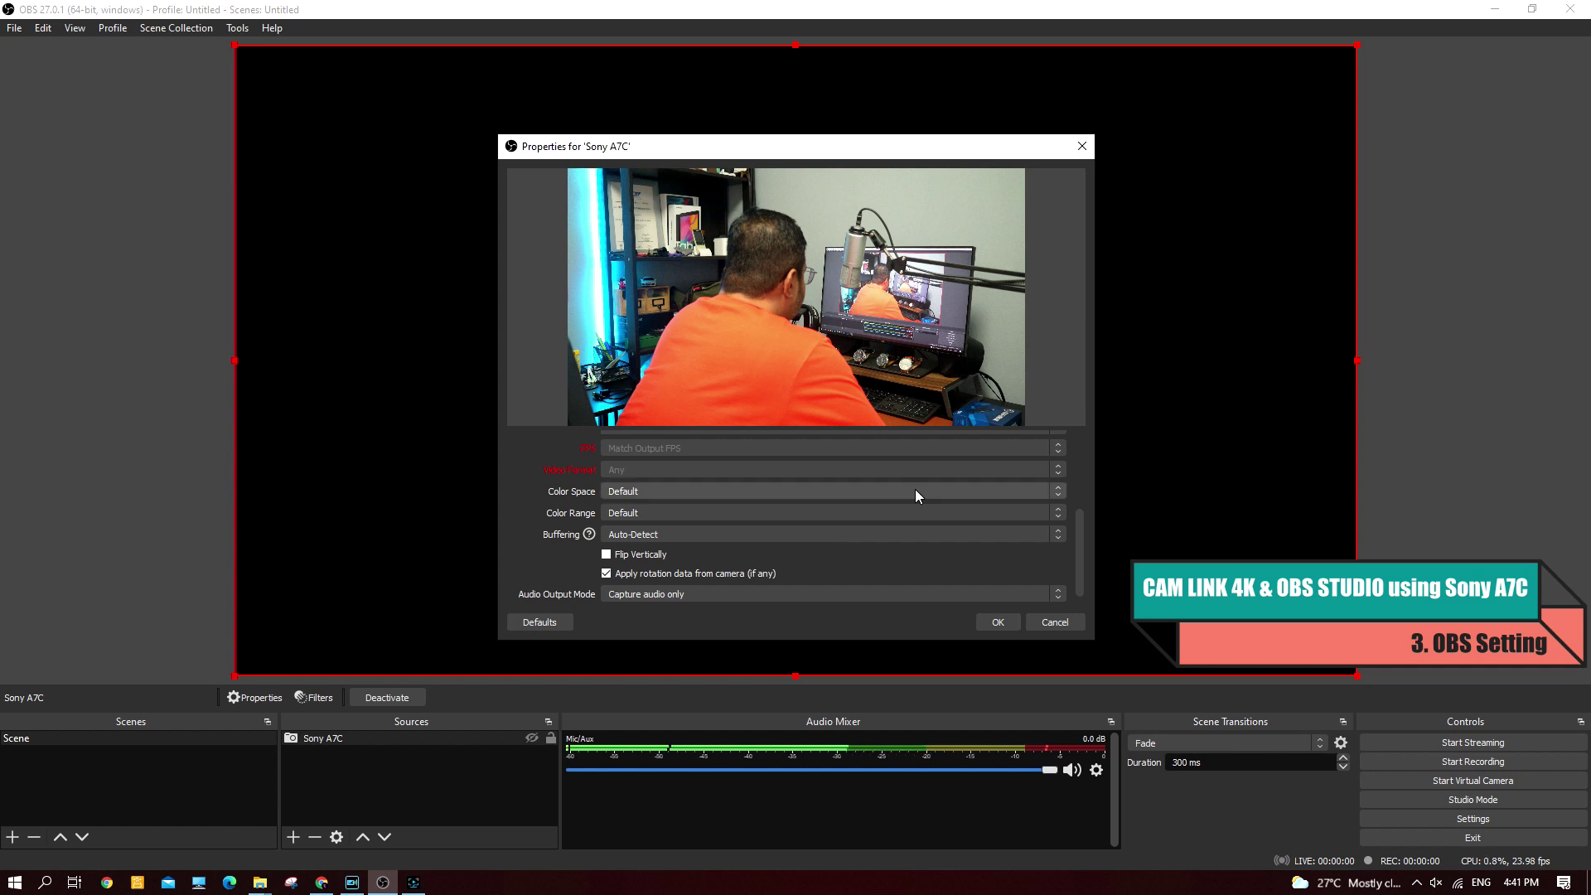
click(995, 623)
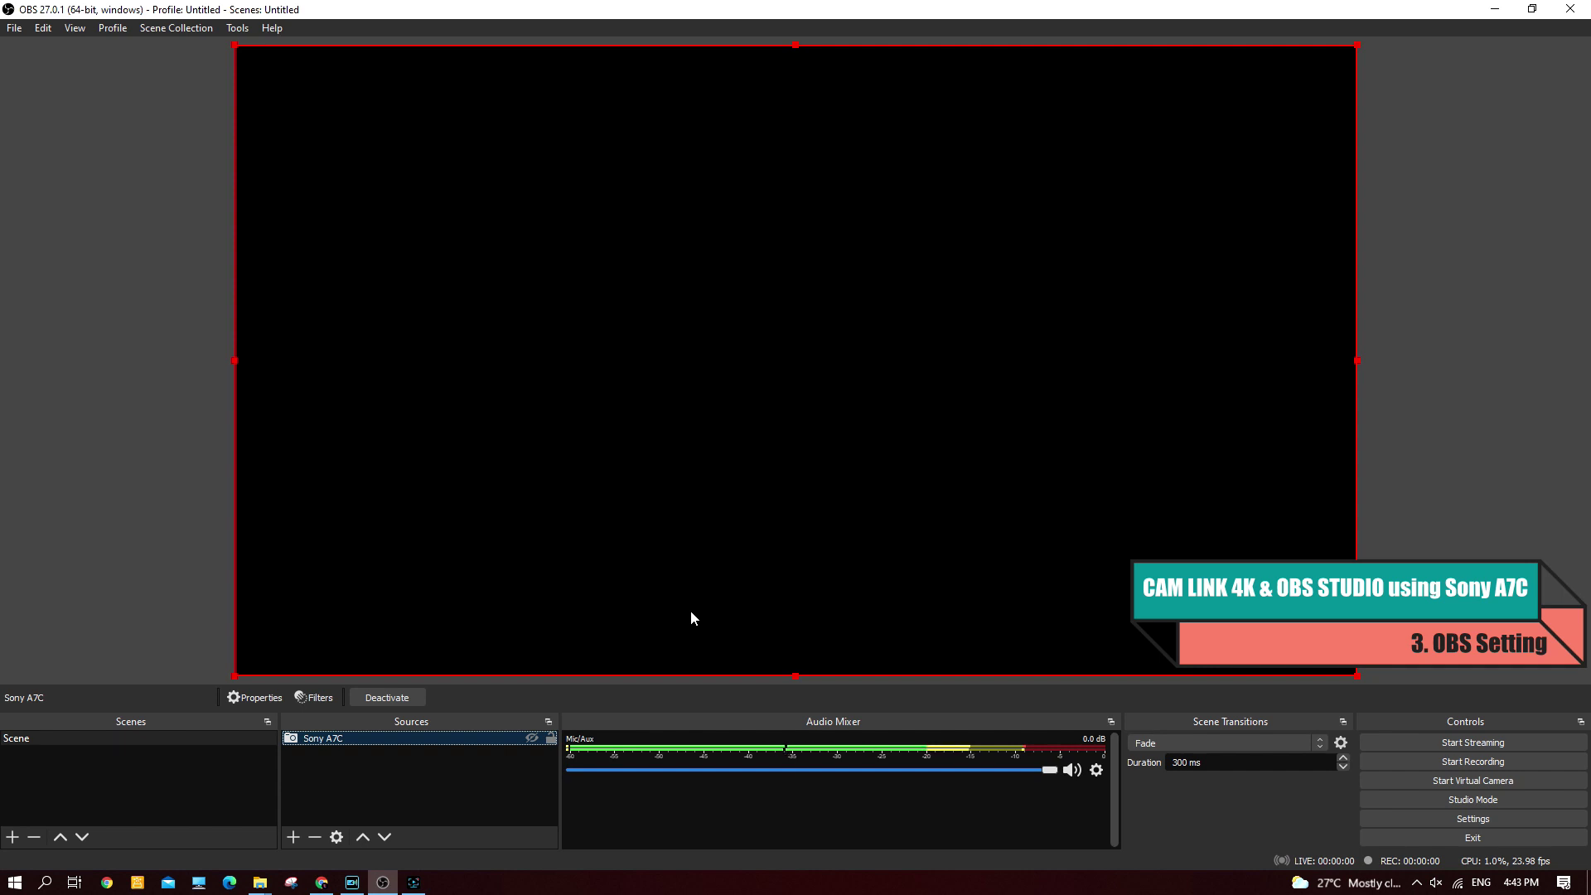
Check the Mic/Aux sync offset and audio monitoring in the Advanced Audio Properties, and close them
click(1099, 772)
click(1137, 764)
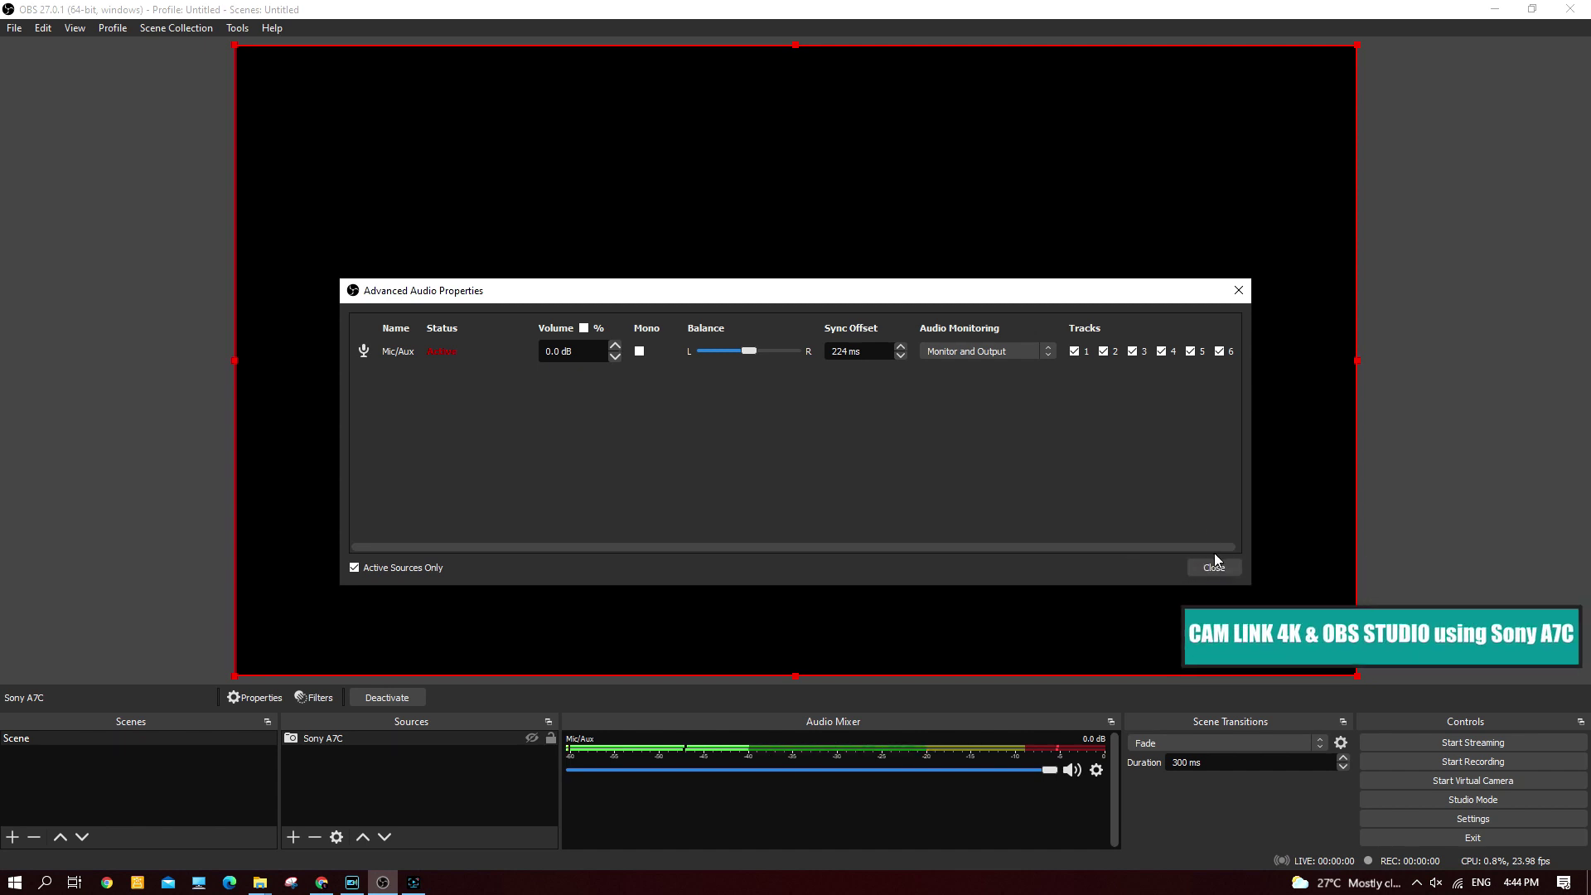
click(1214, 569)
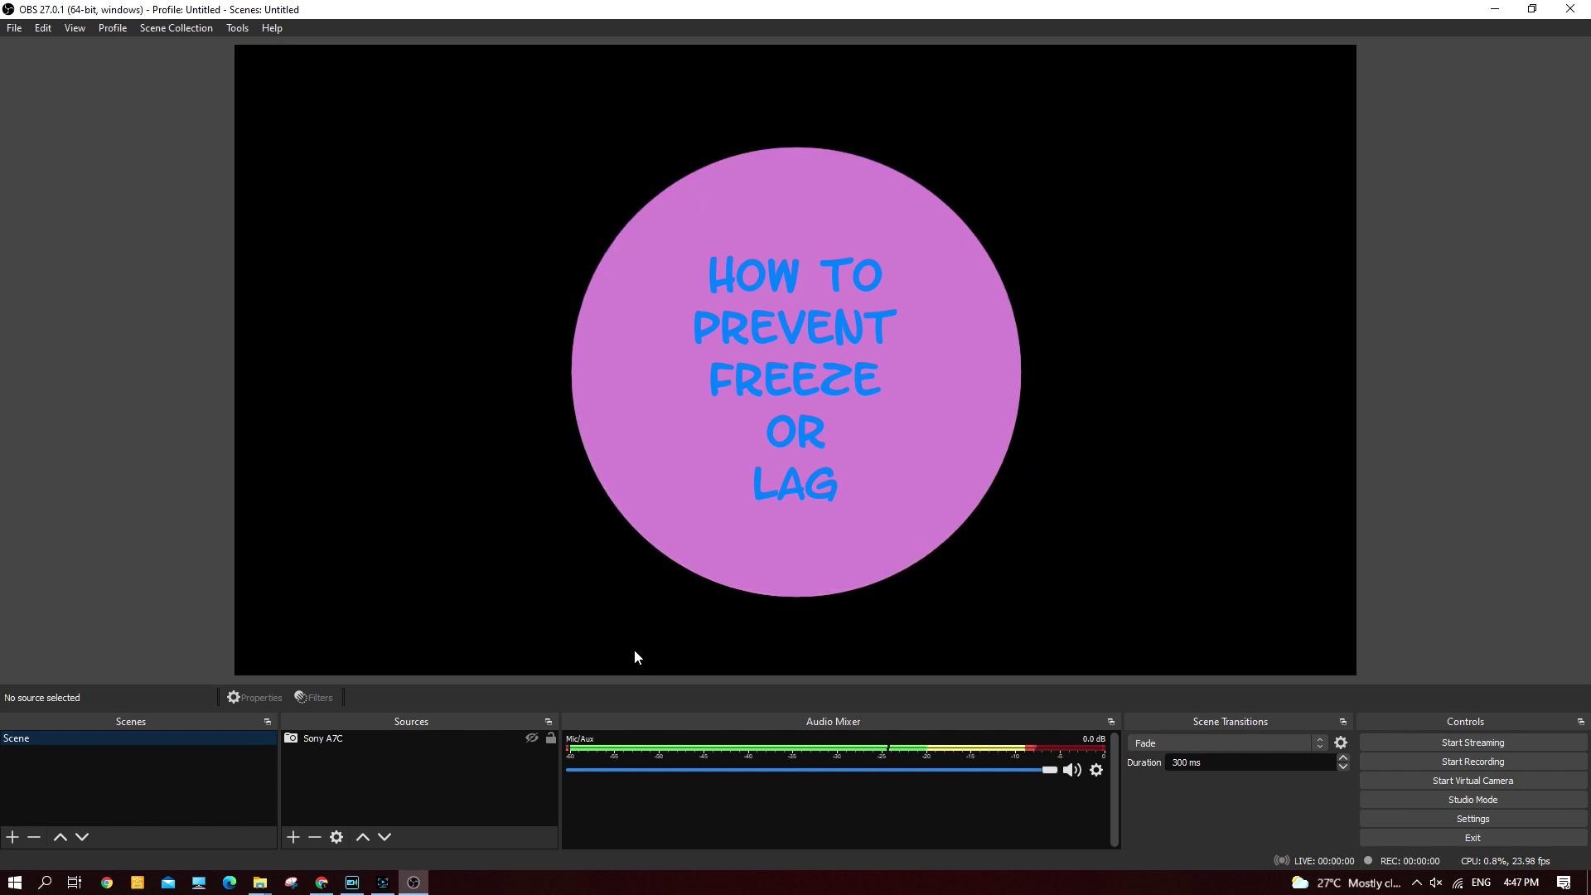
Switch to the Windows power options and open the advanced power settings of the High performance plan
right_click(15, 883)
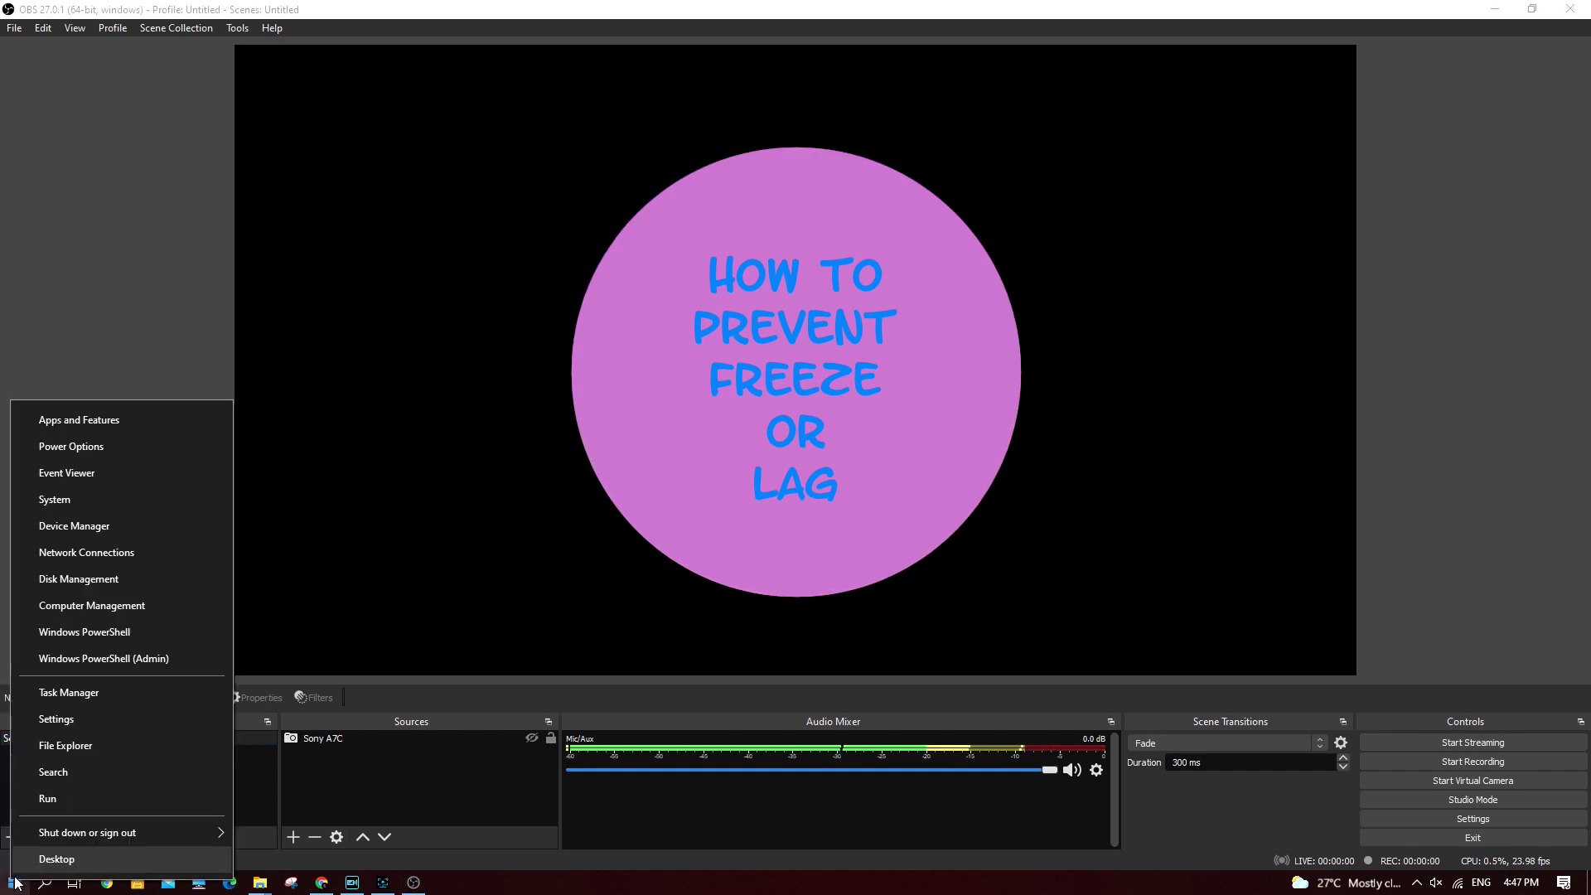
click(121, 450)
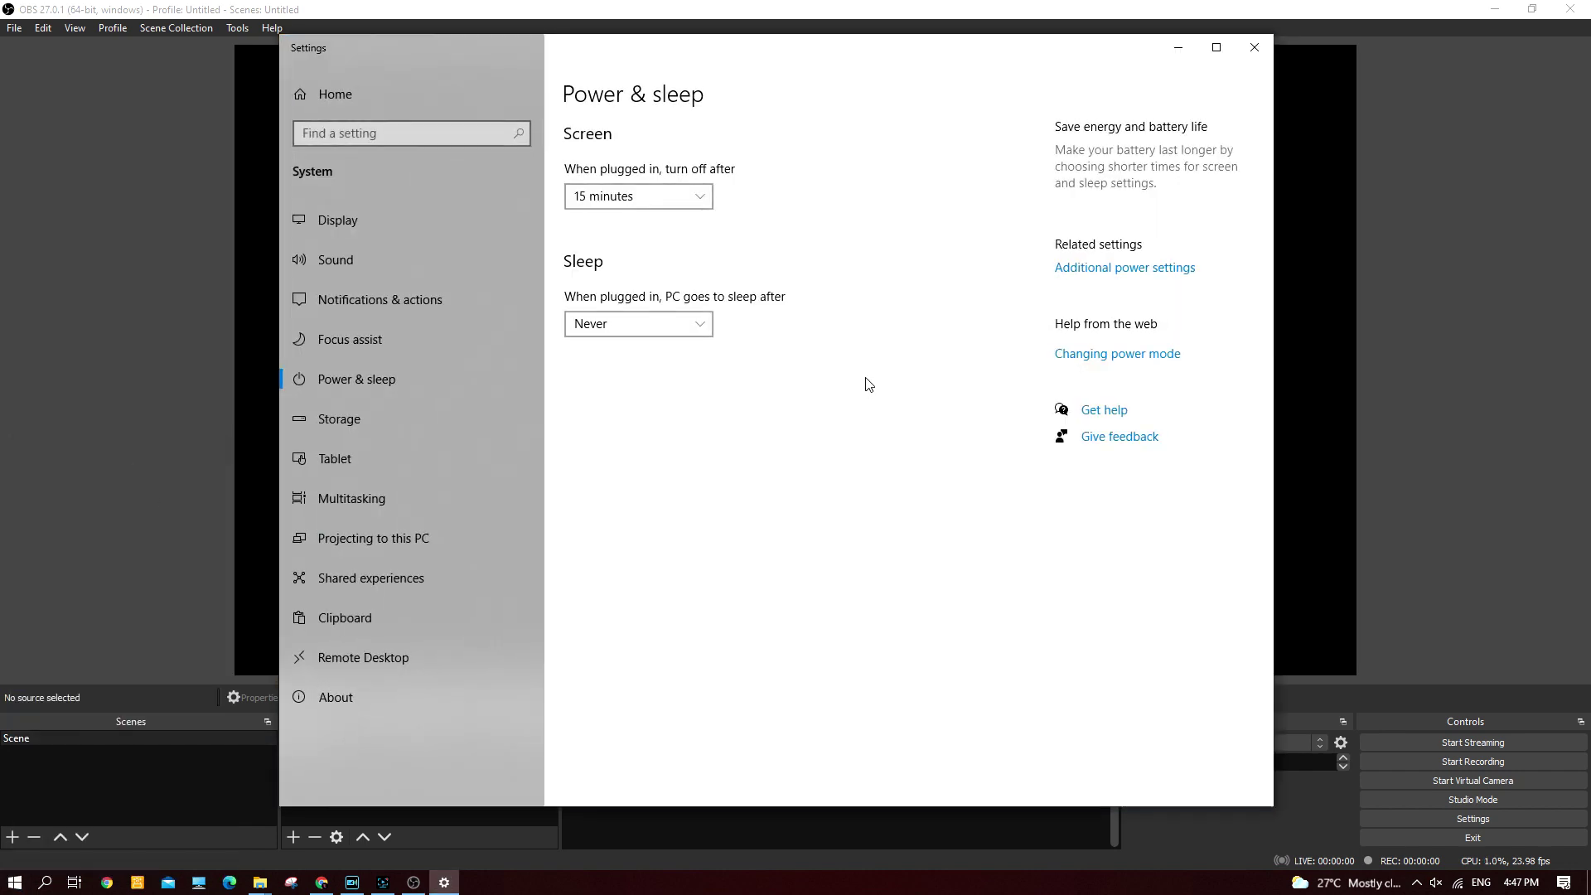
click(1137, 269)
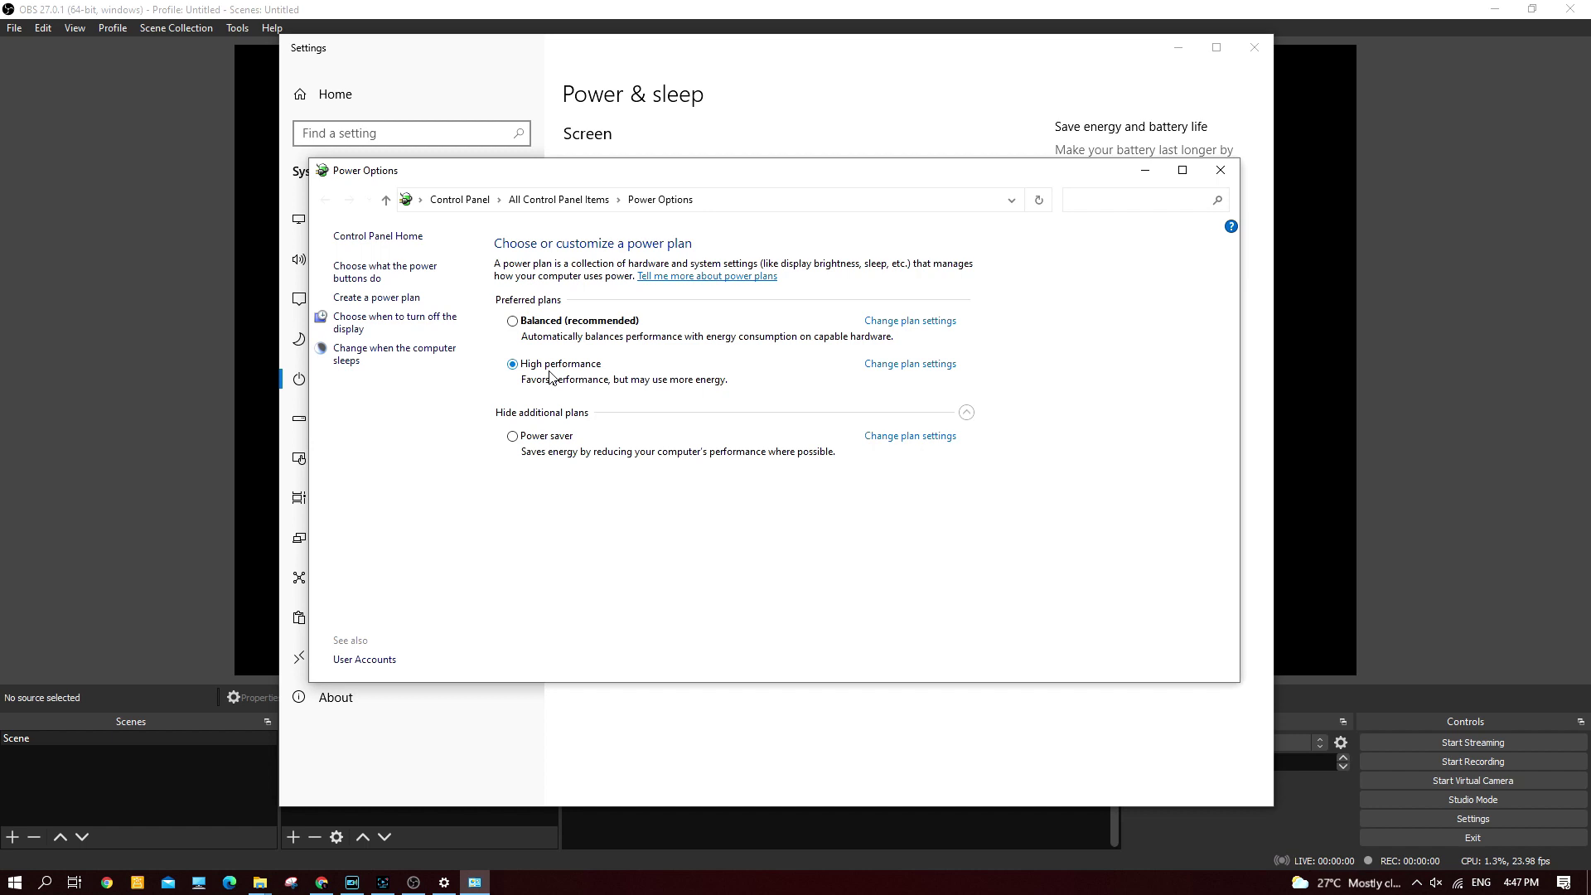
click(884, 367)
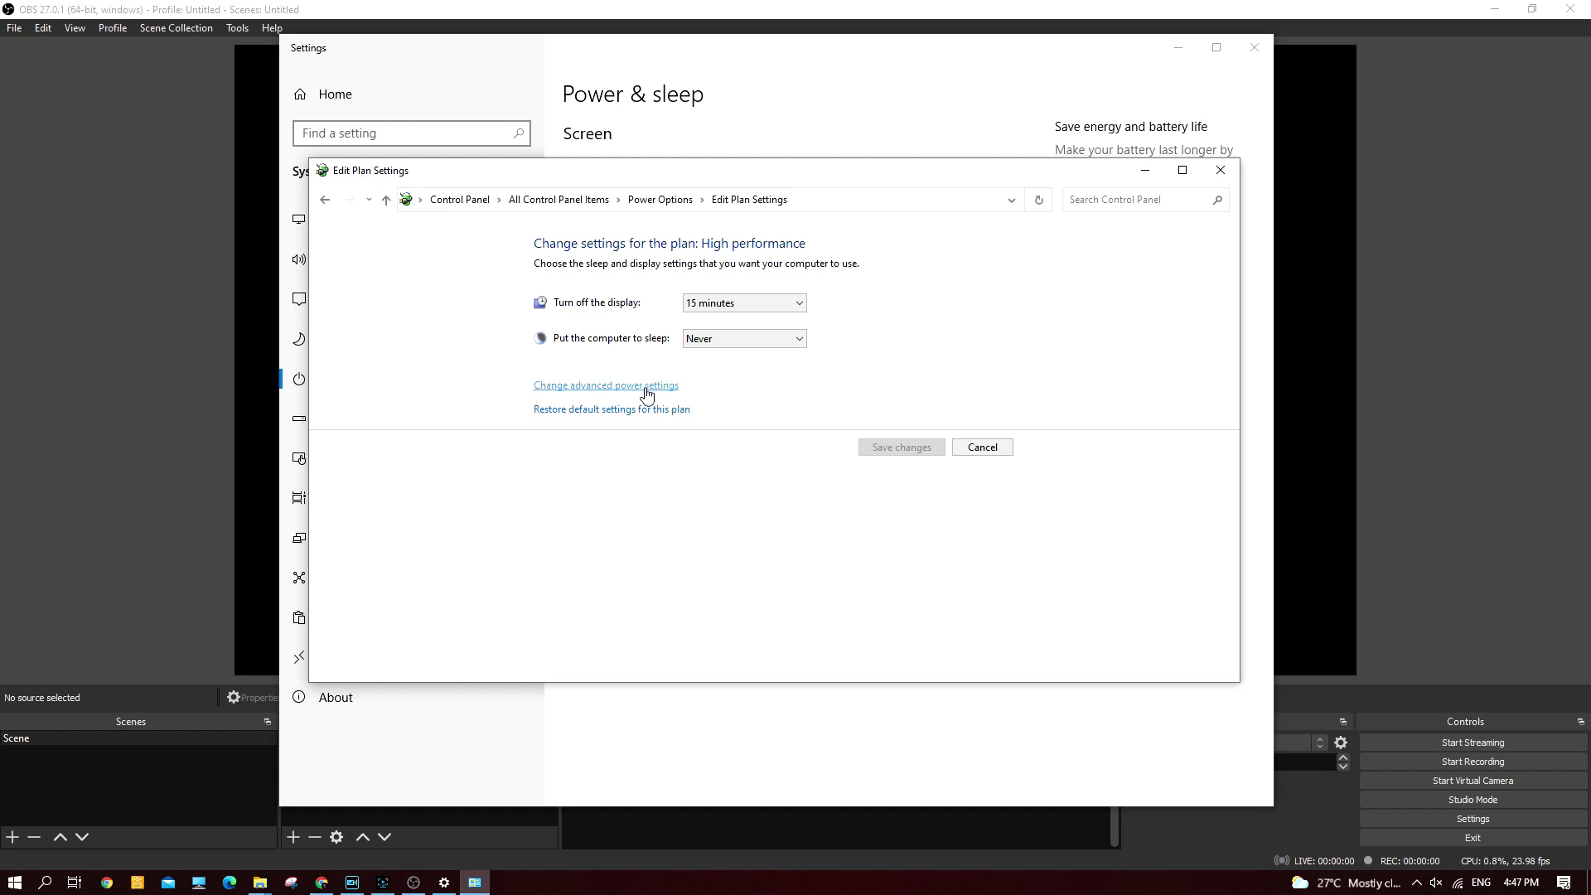
click(647, 386)
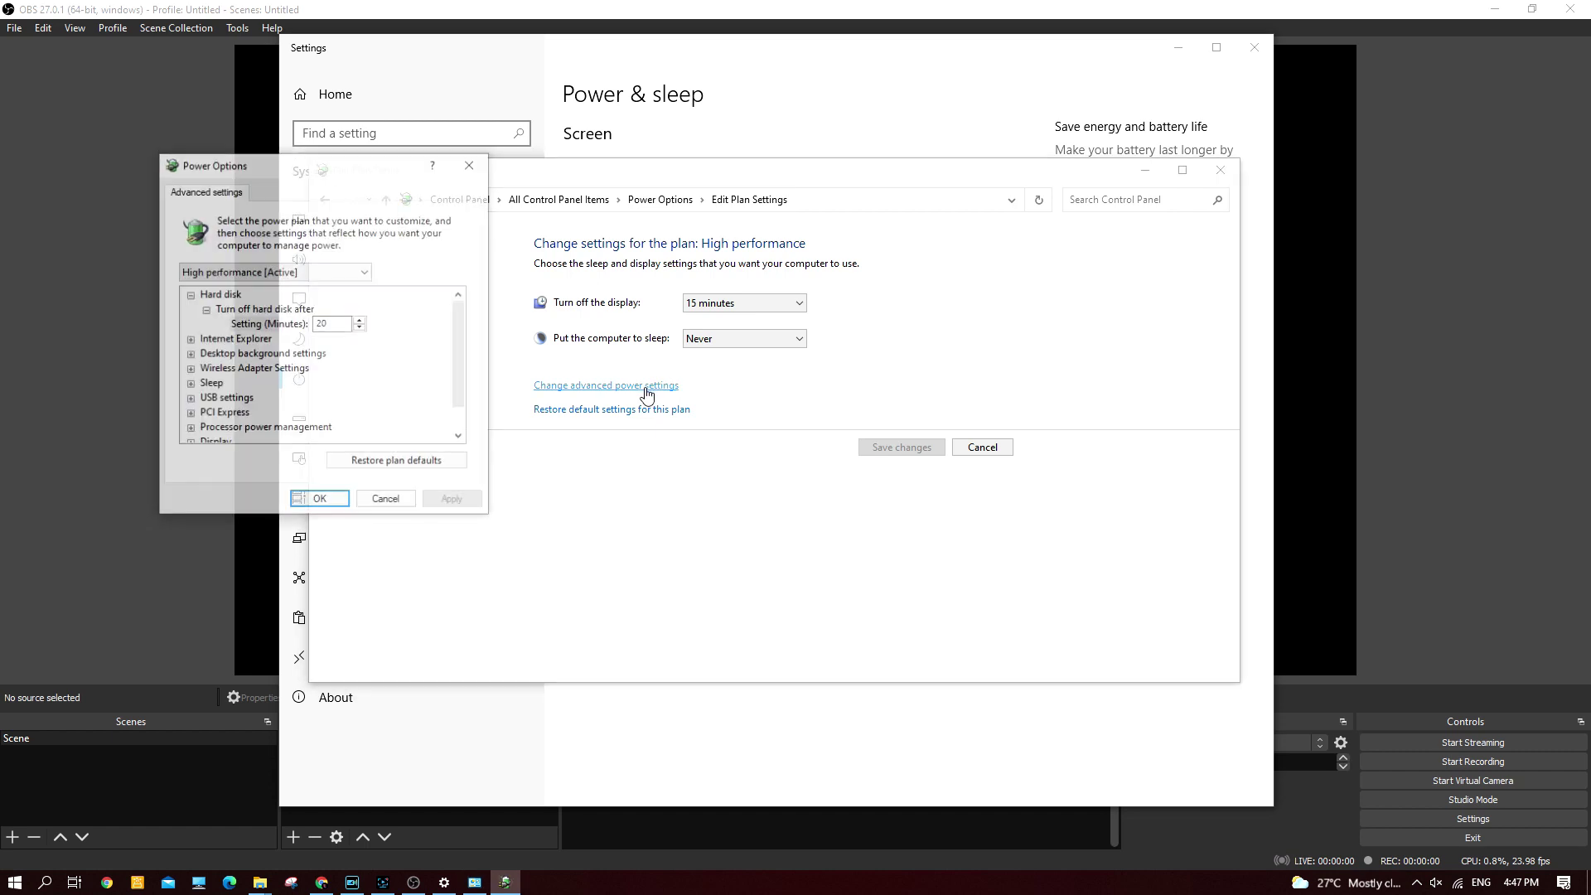
Check the USB selective suspend setting under USB settings, and close all power settings windows
scroll(340, 389, down, 1)
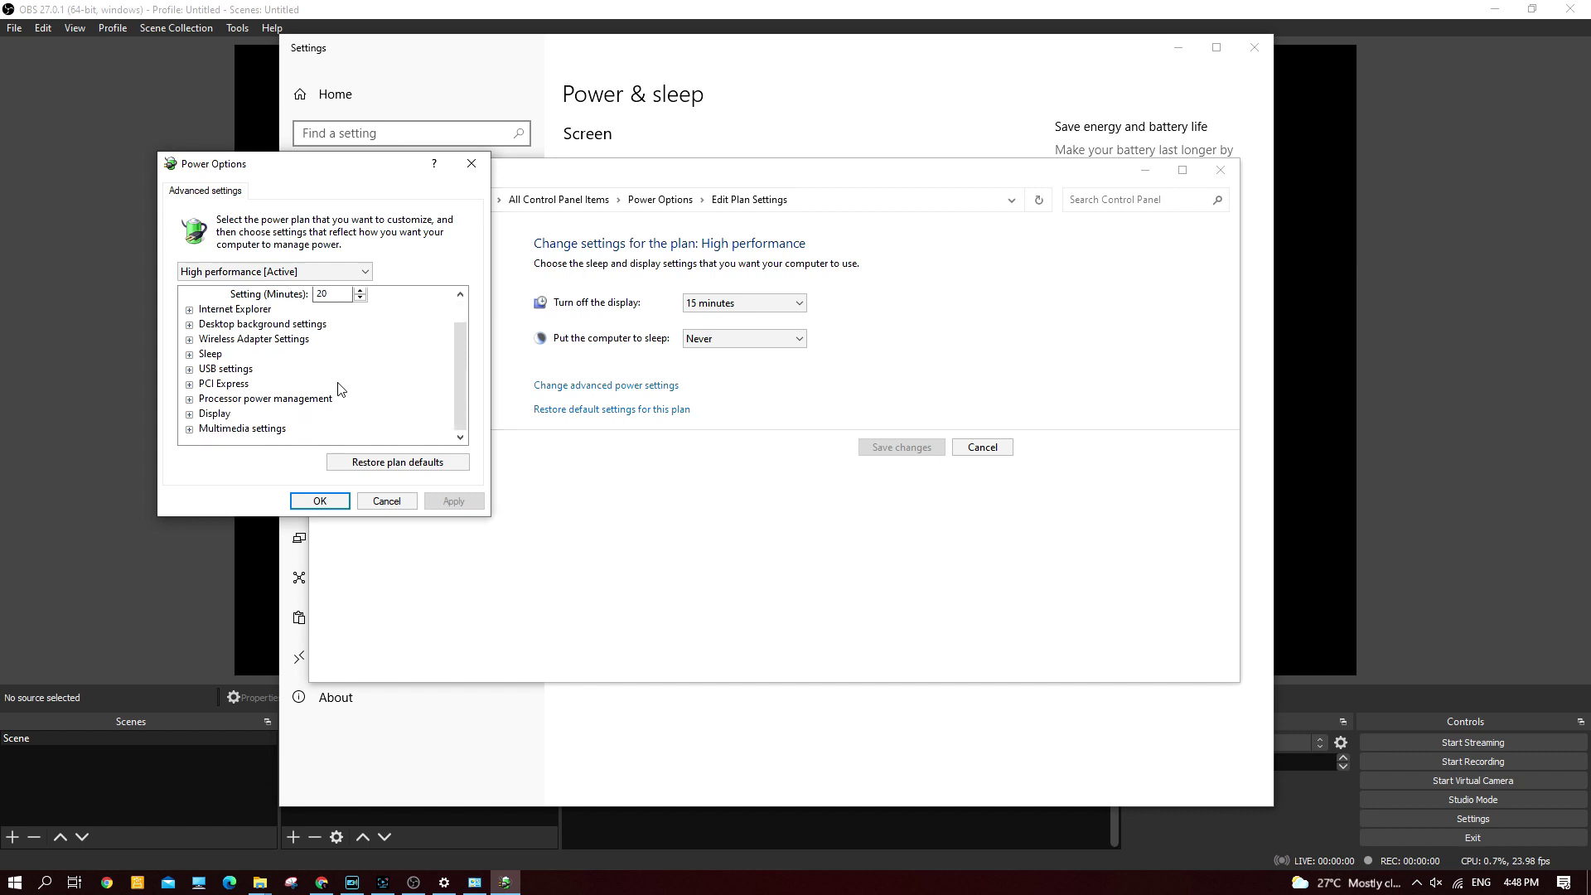
drag(273, 170, 737, 204)
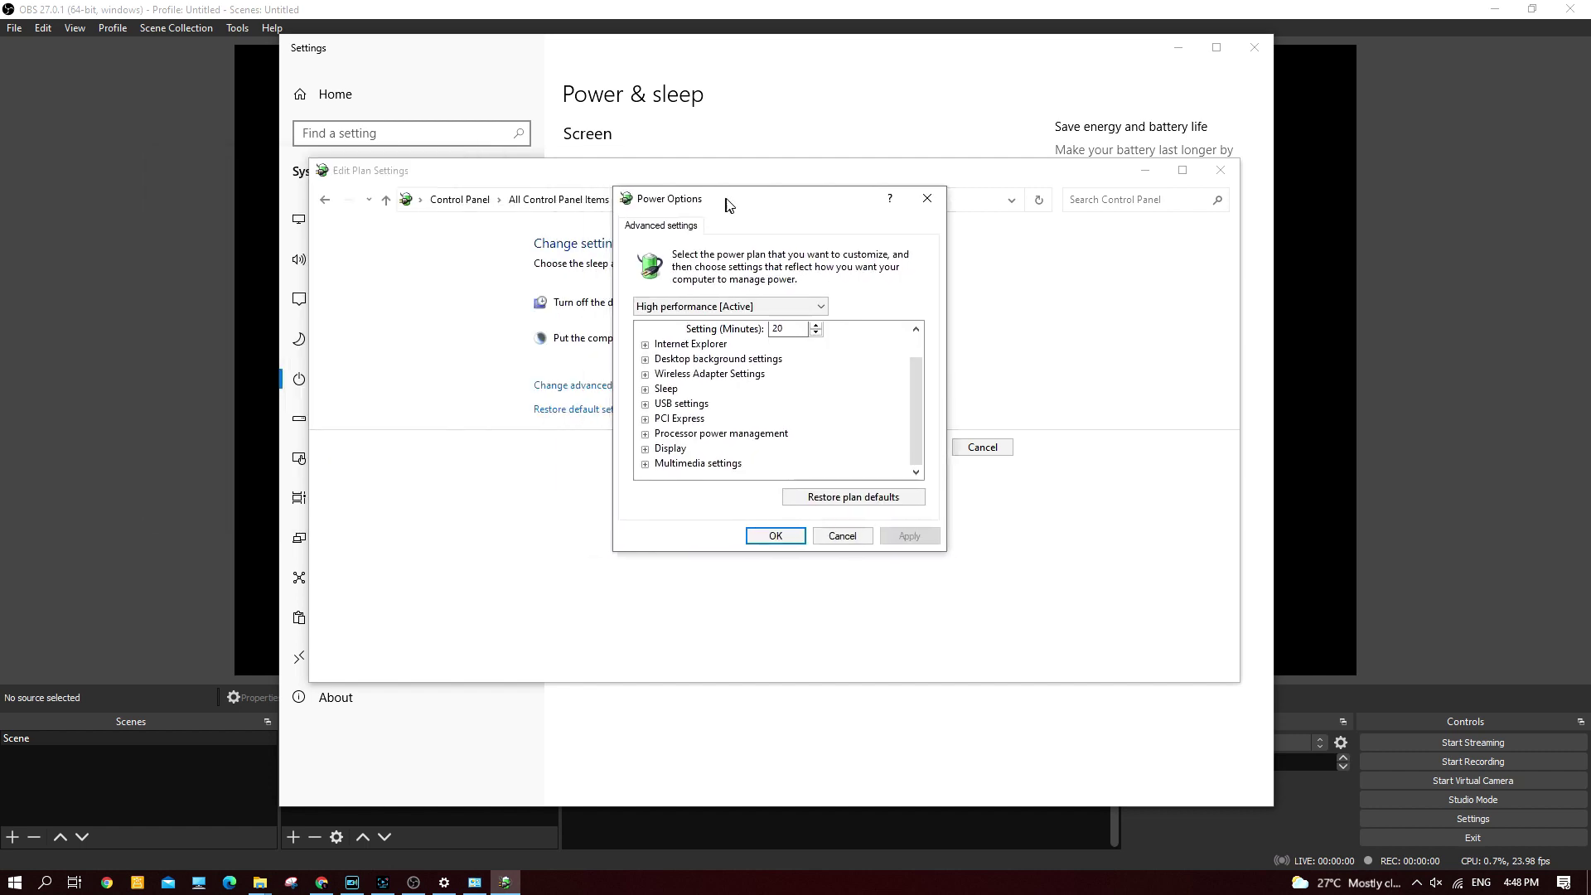
click(653, 404)
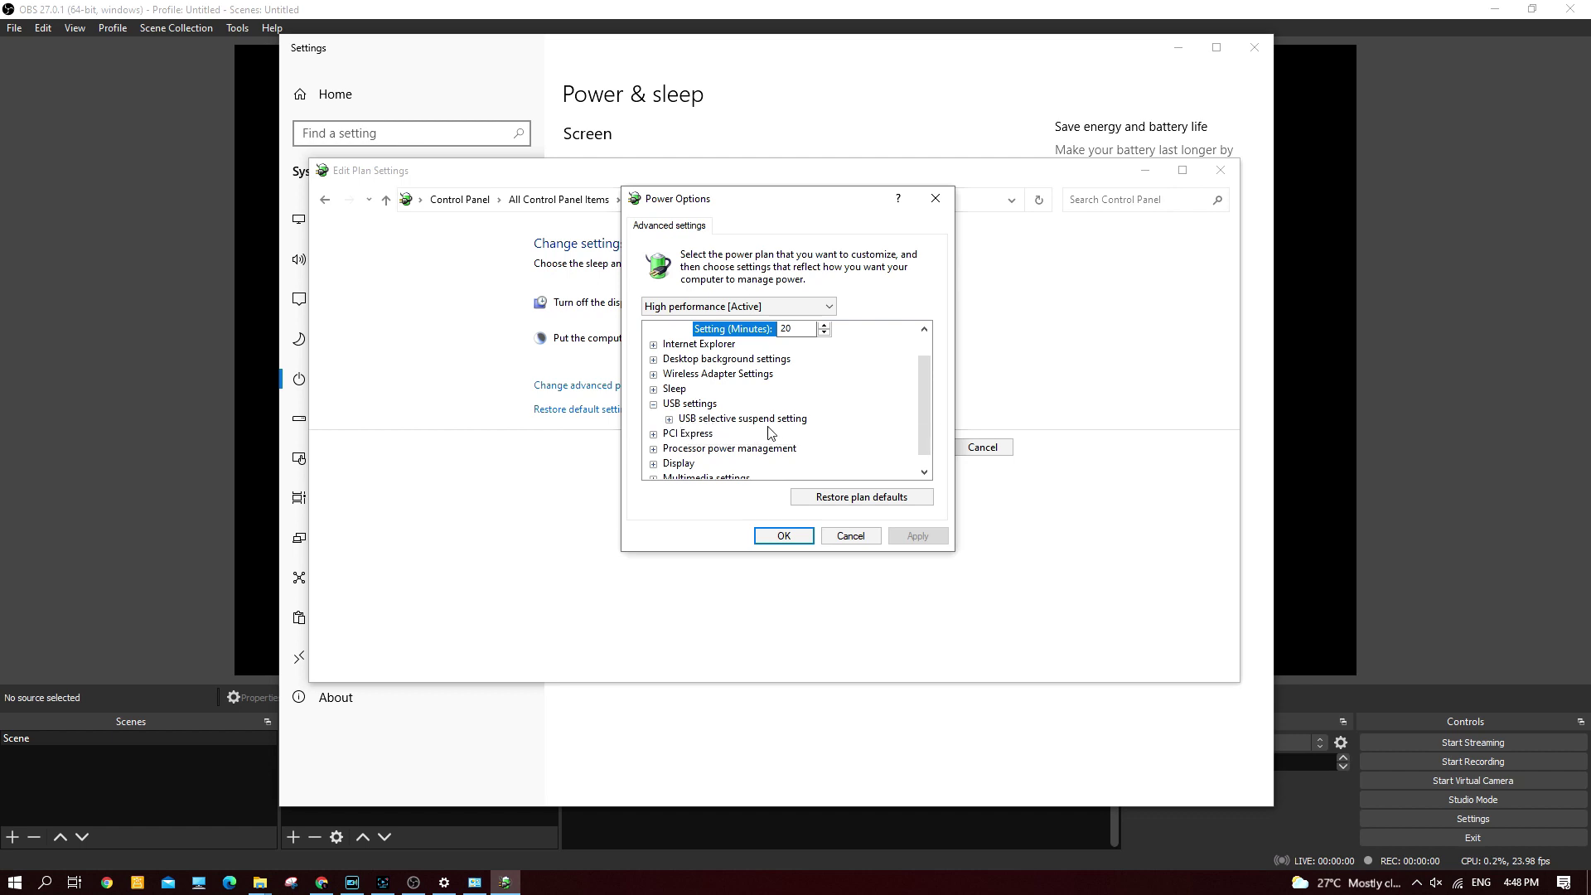
click(668, 419)
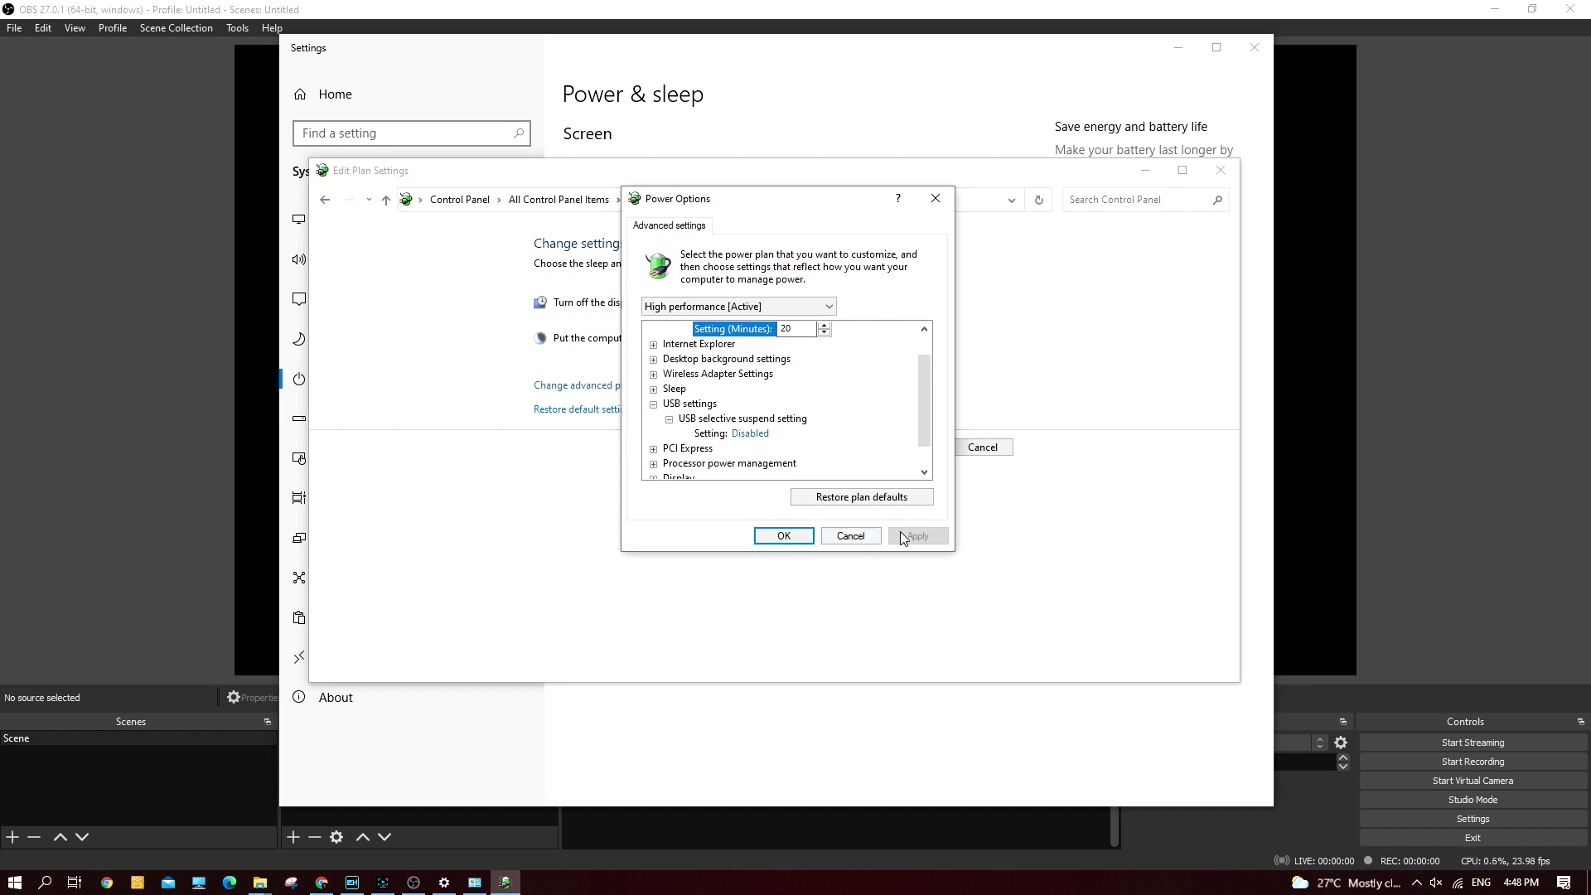
click(789, 536)
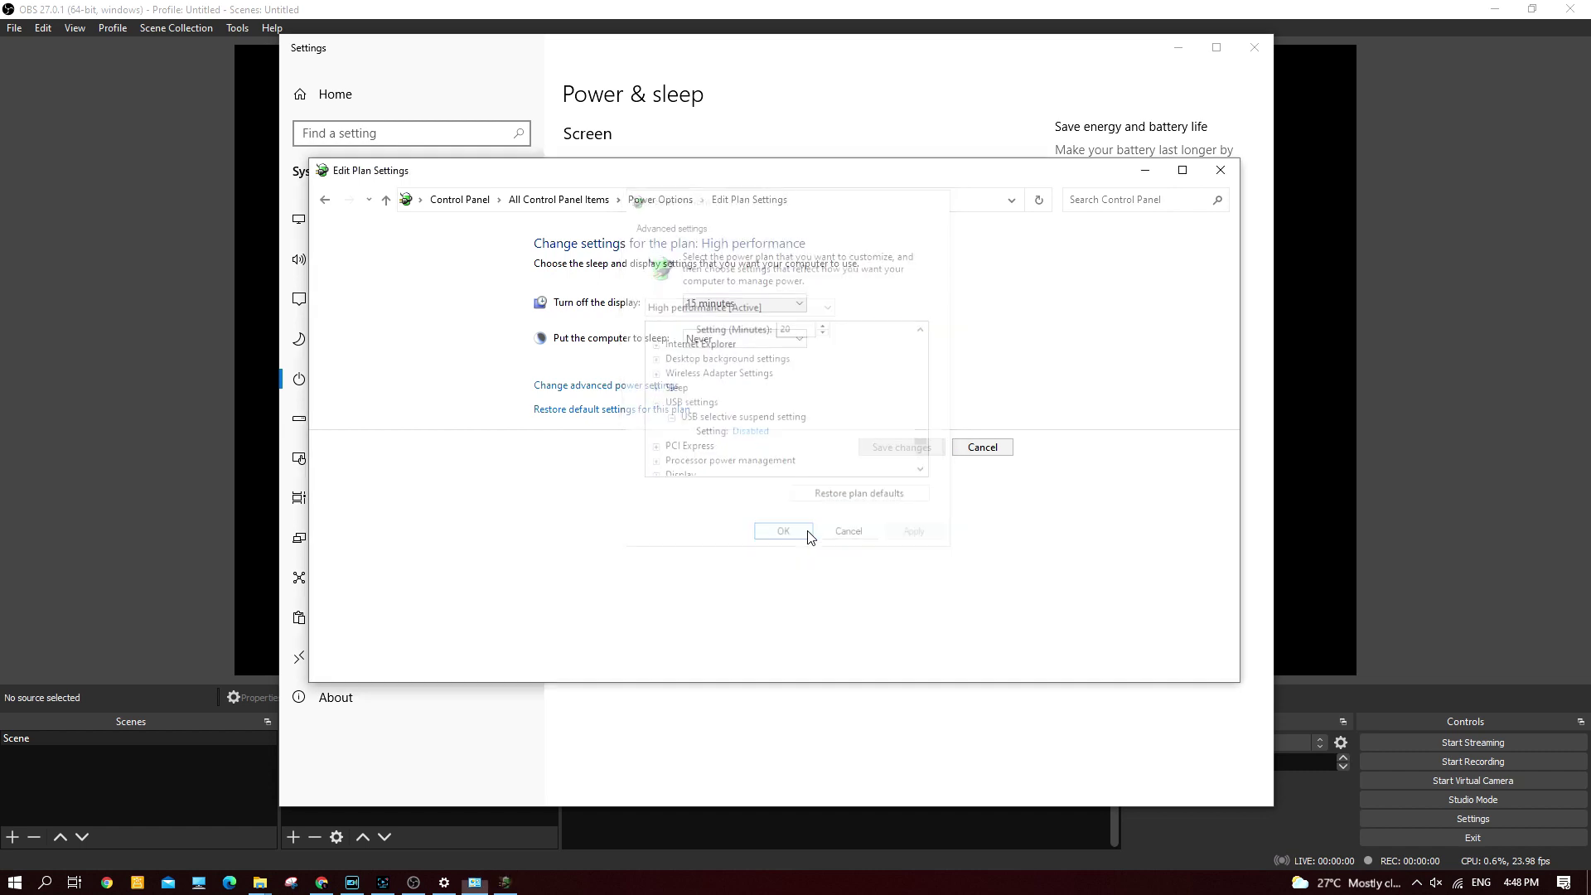
click(1232, 183)
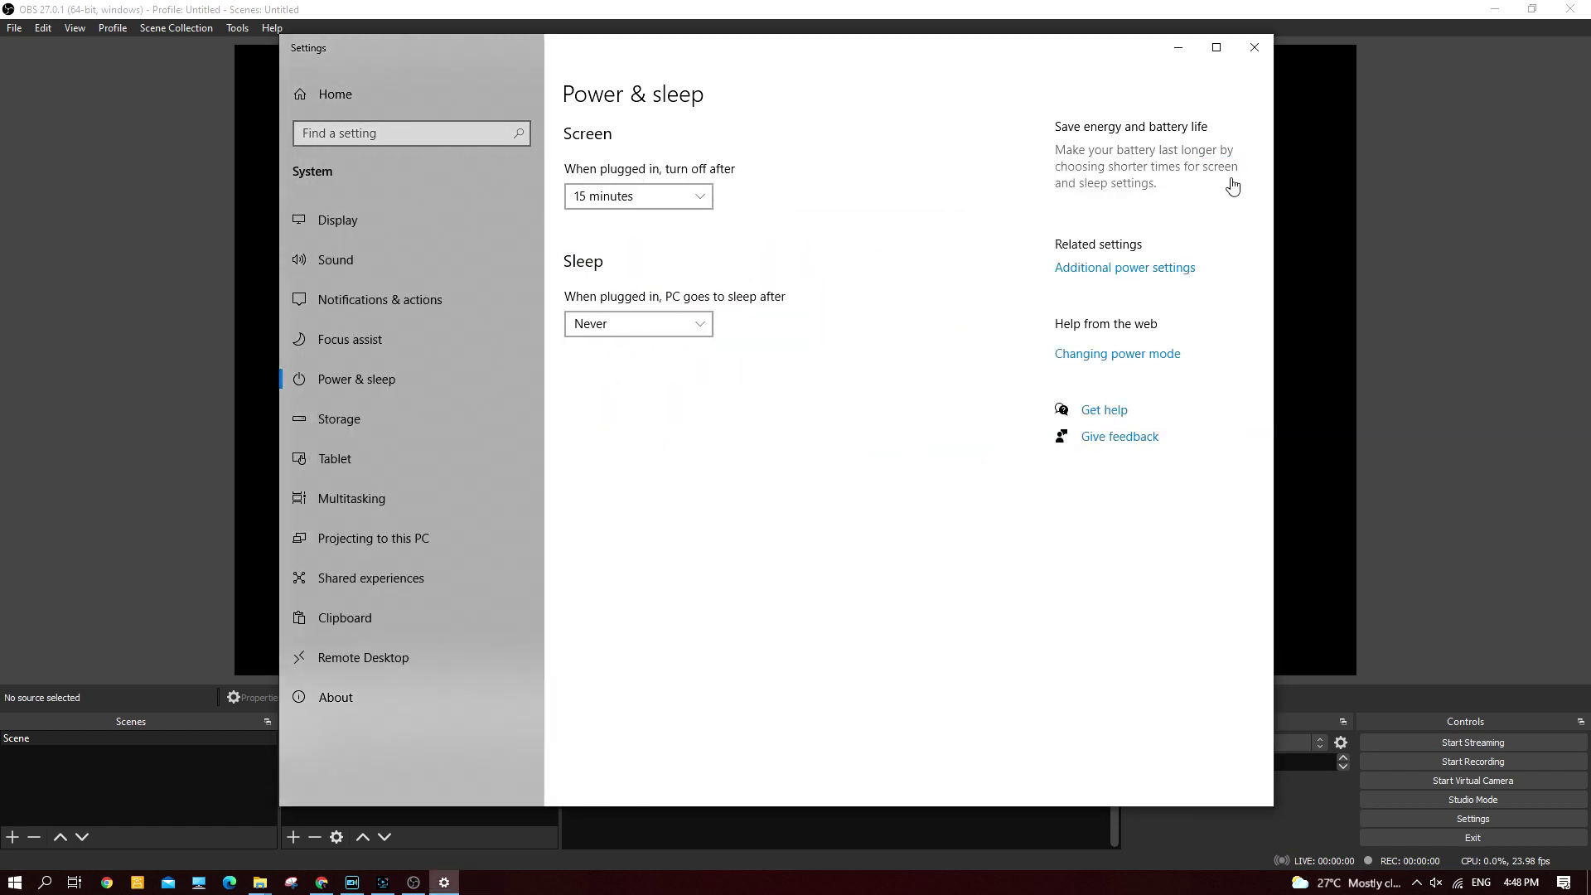
click(1240, 51)
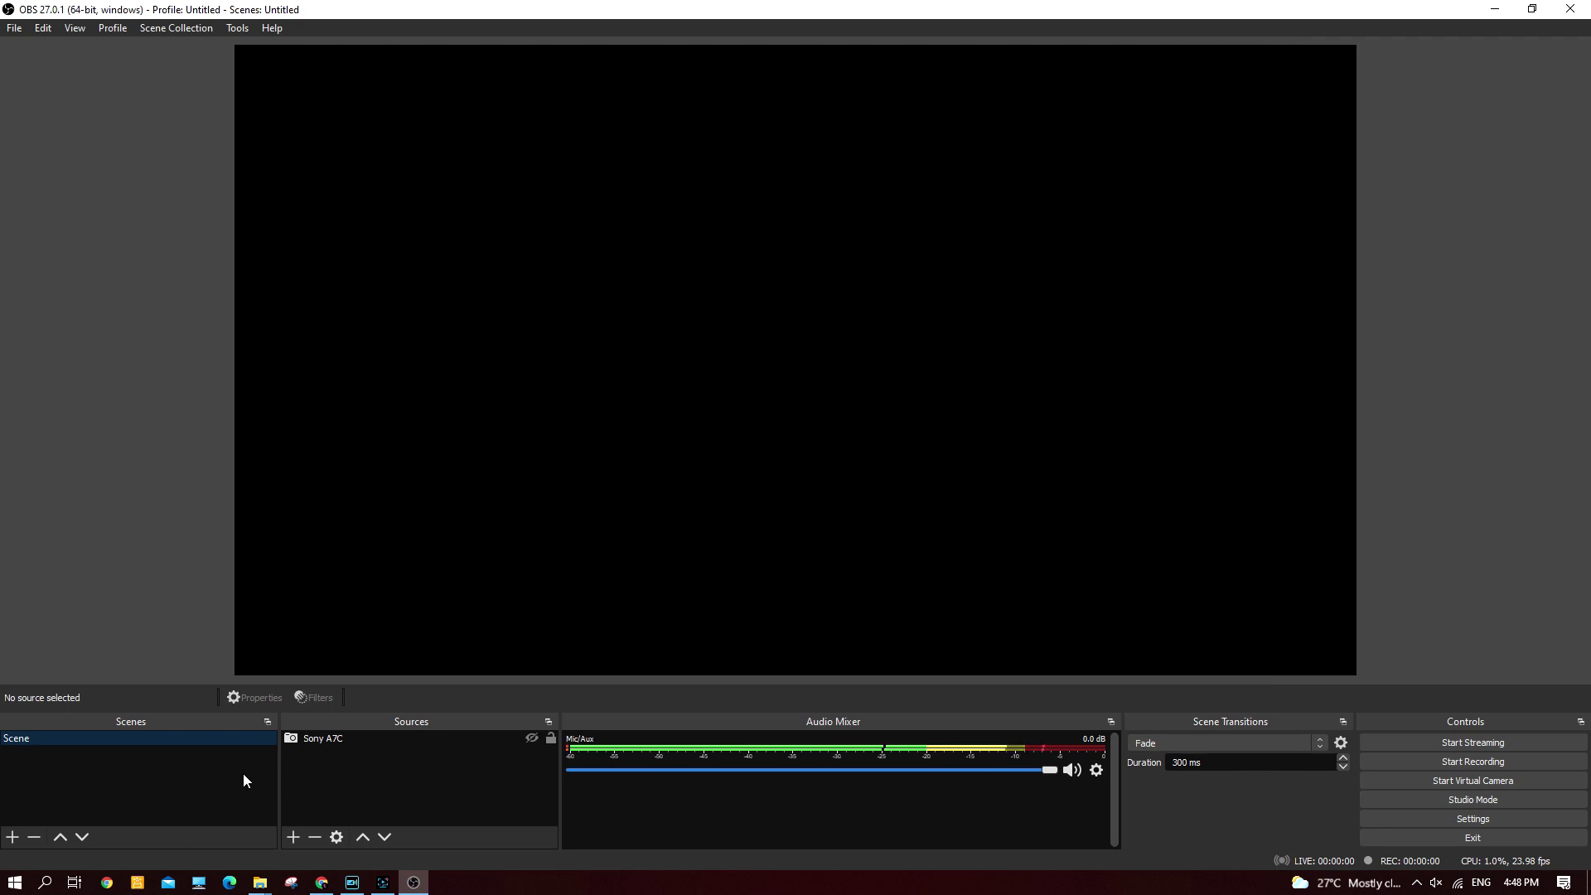
Open Windows Device Manager and expand the Universal Serial Bus controllers
right_click(12, 886)
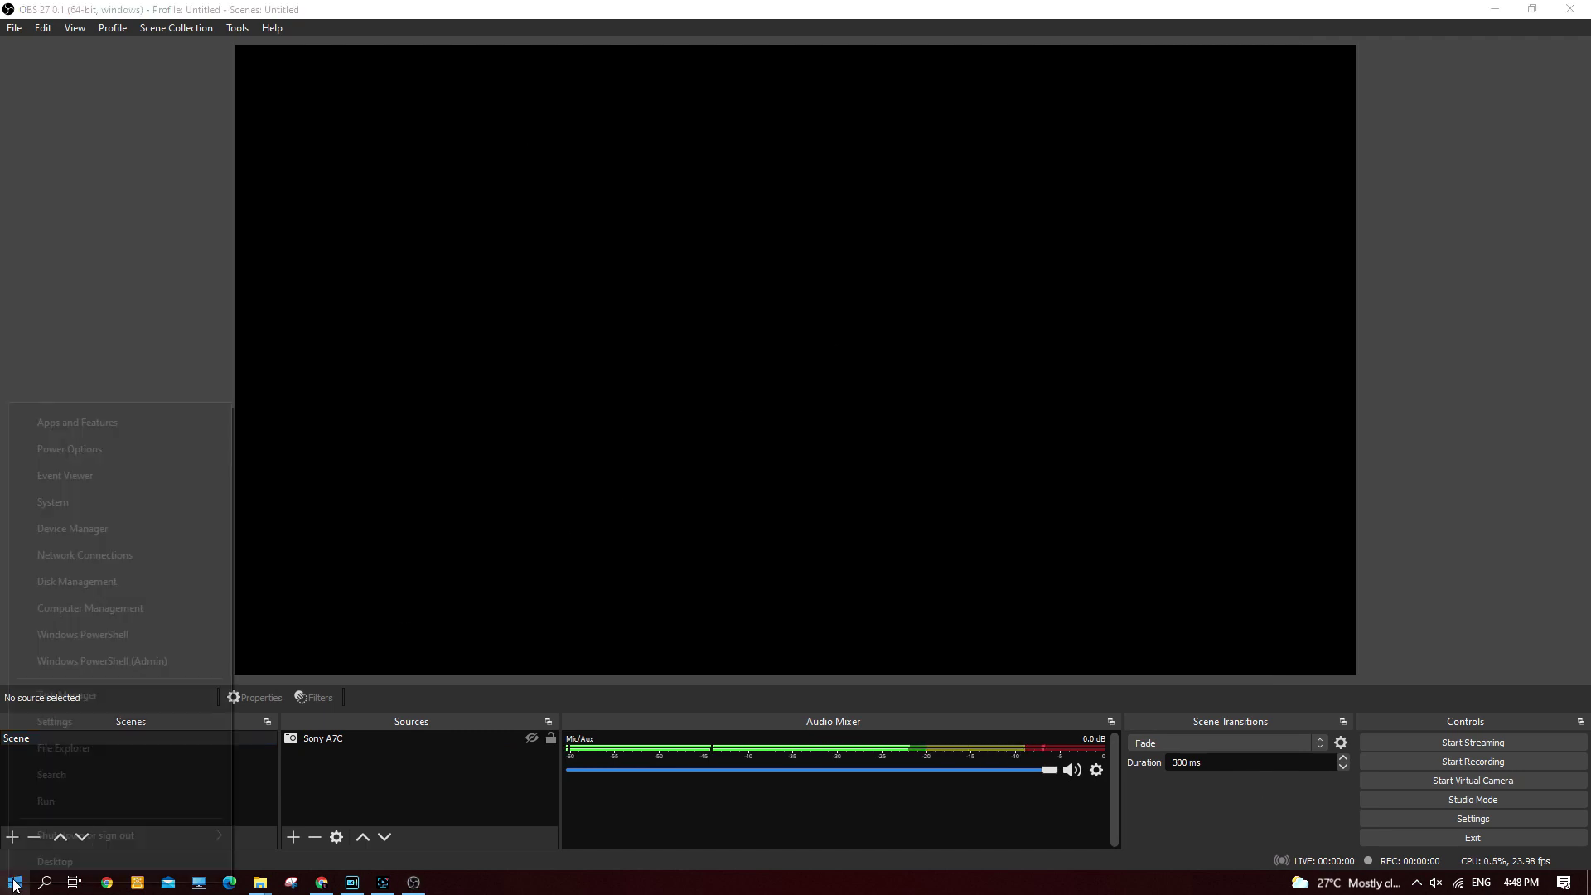
click(120, 528)
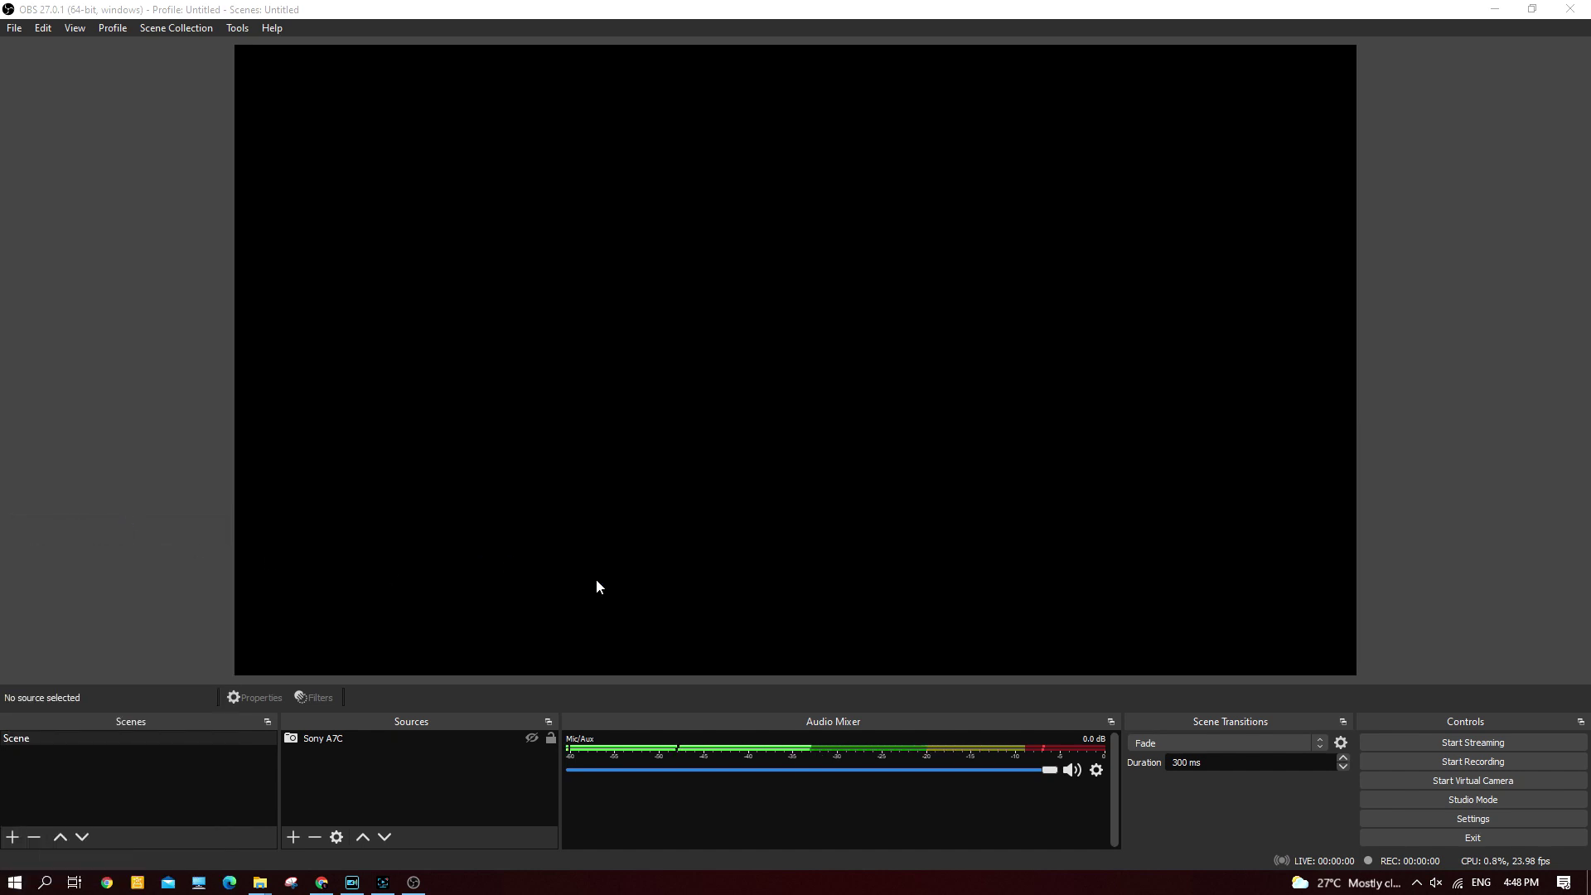
drag(478, 64, 978, 130)
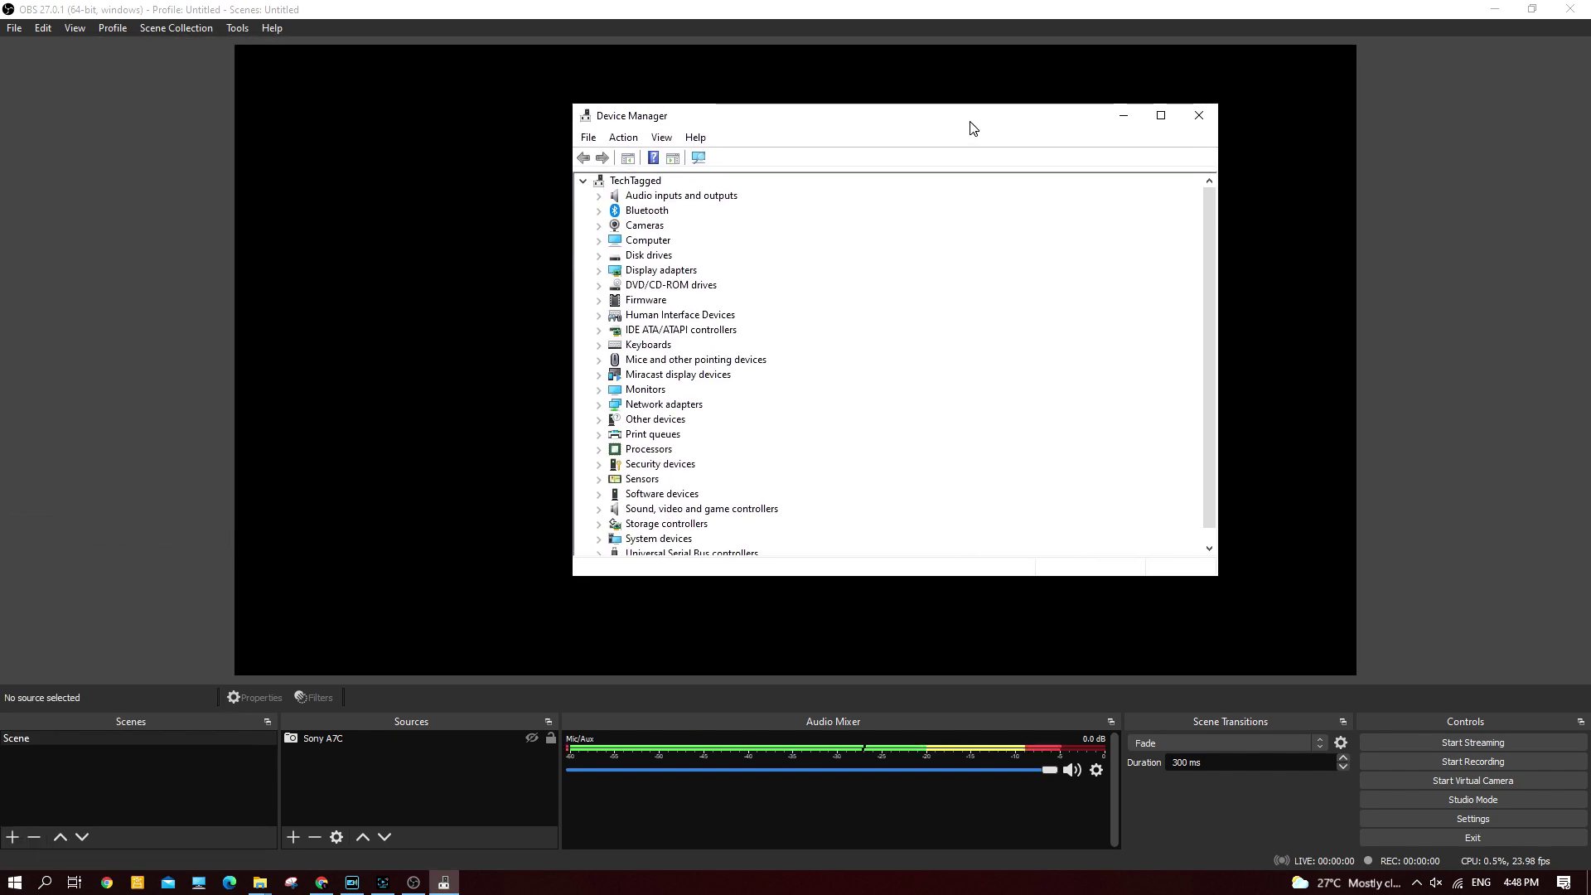
scroll(919, 446, down, 1)
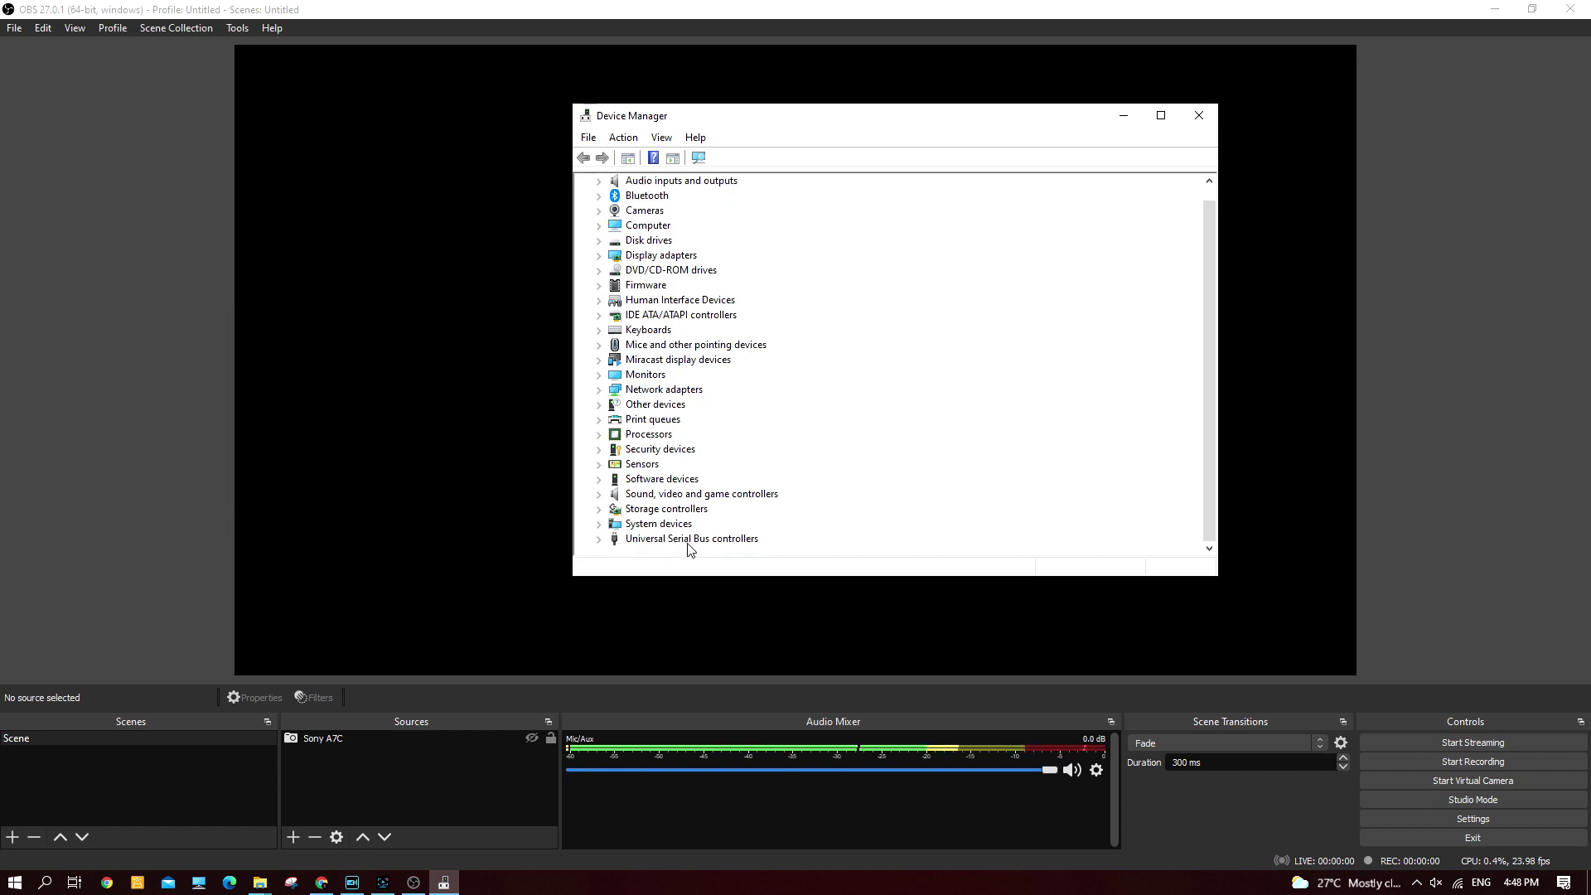
click(599, 539)
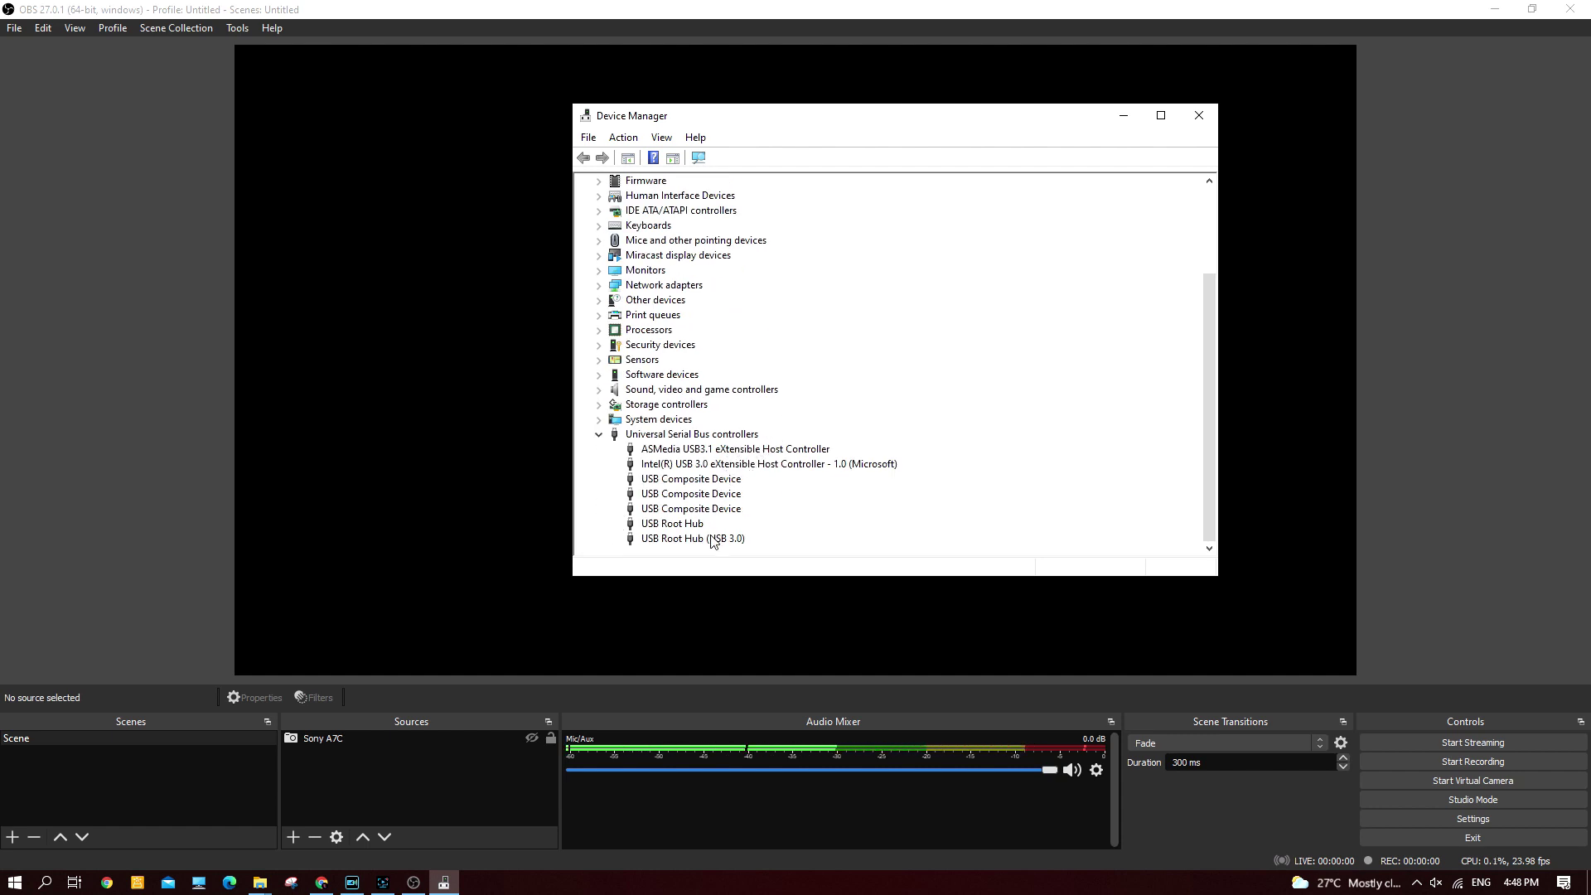
Make sure the computer may not turn off the Intel(R) USB 3.0 eXtensible Host Controller to save power, and close Device Manager
right_click(724, 466)
click(803, 541)
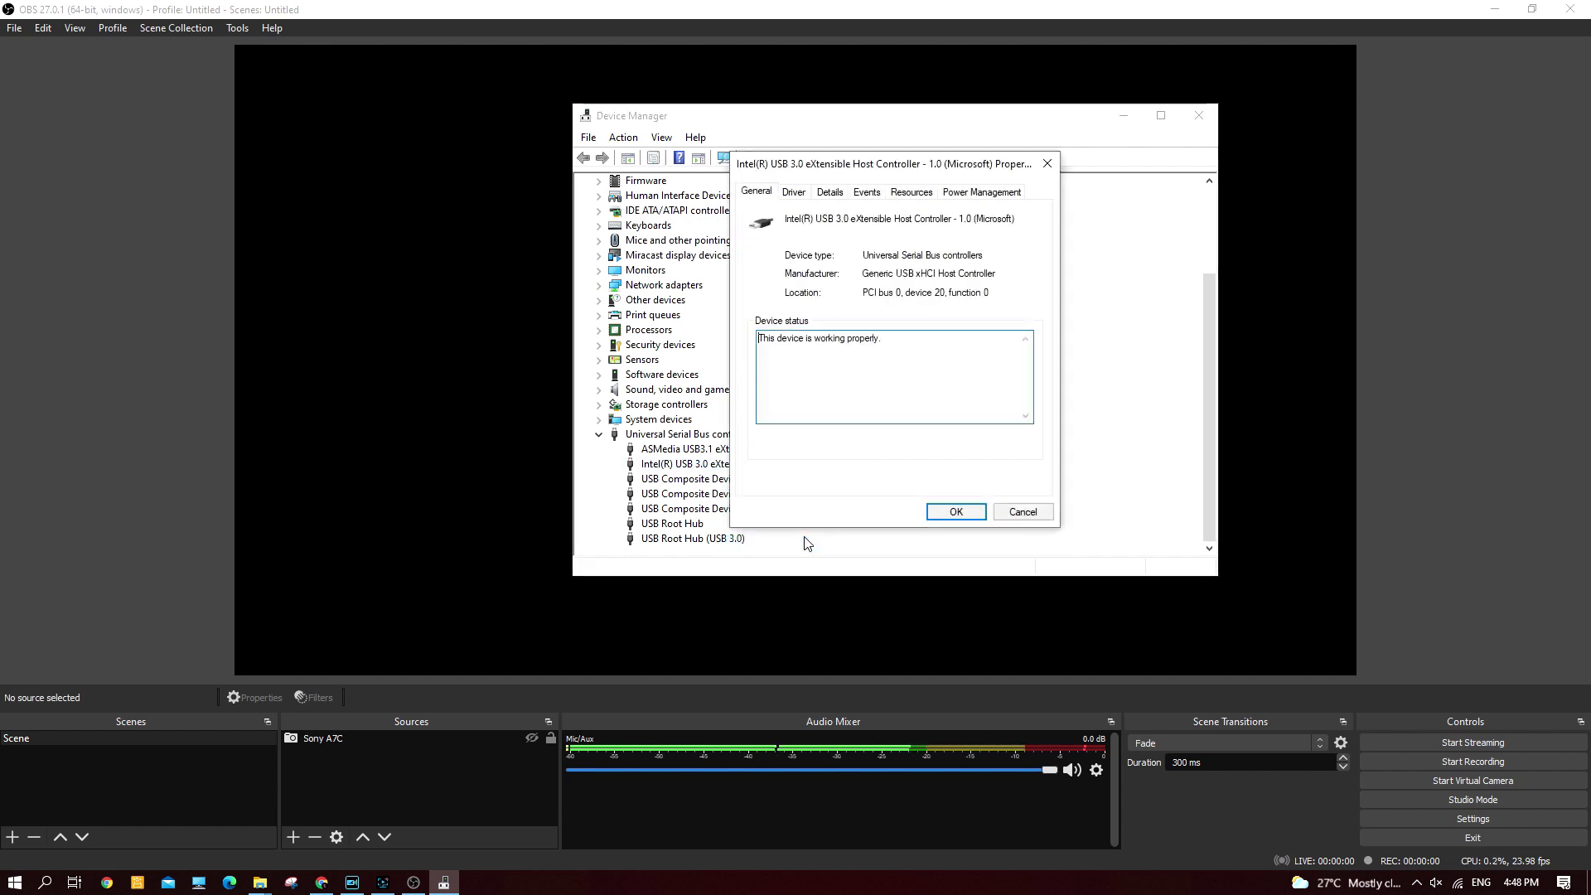
click(966, 194)
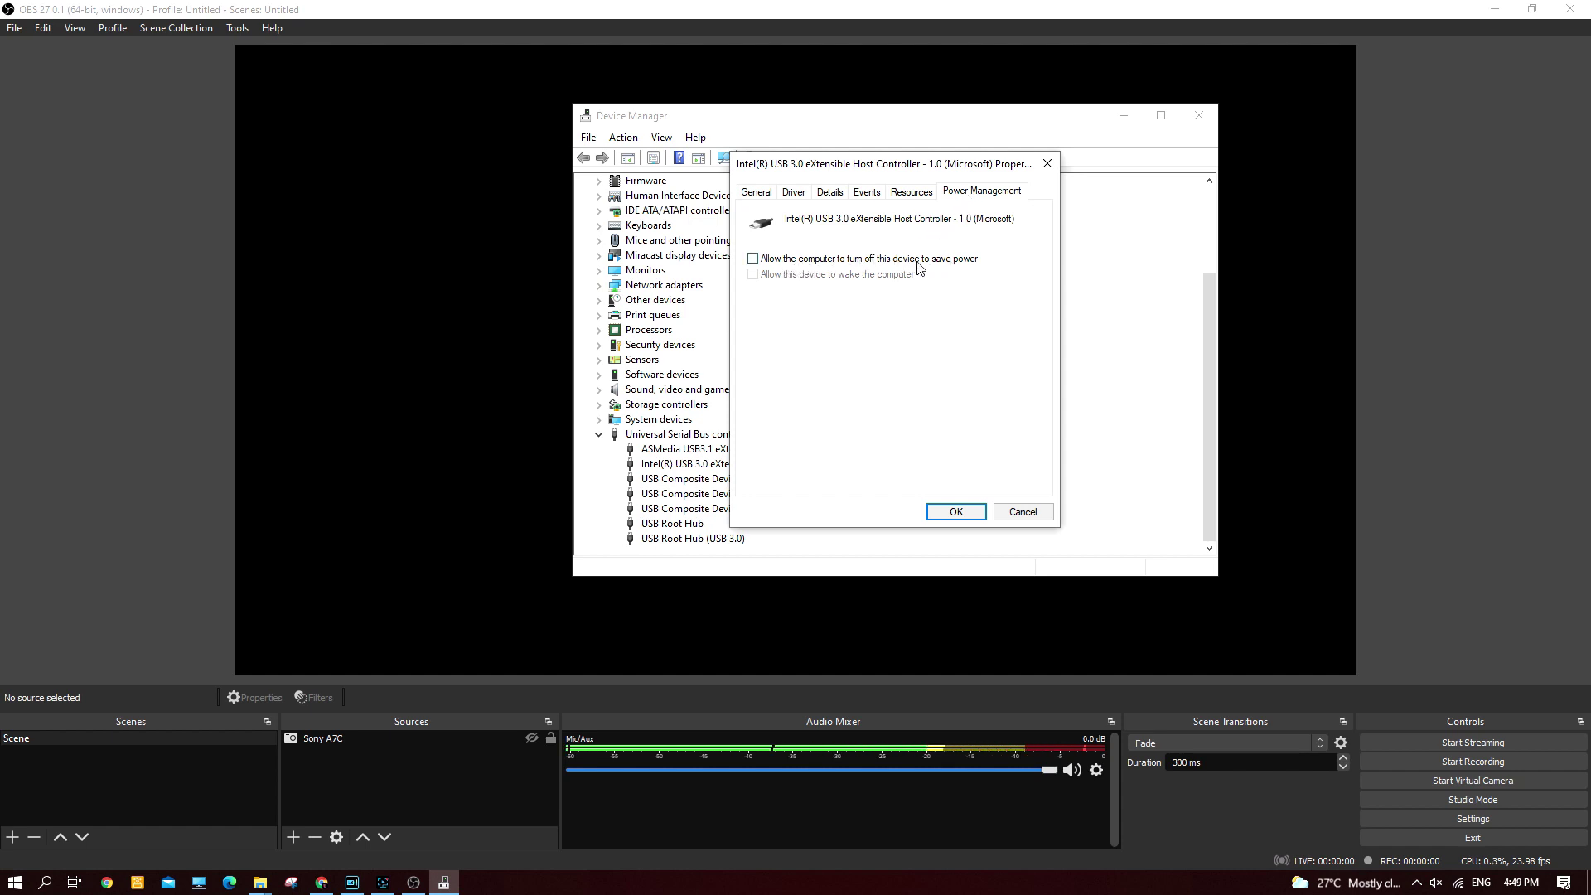
click(753, 259)
click(945, 508)
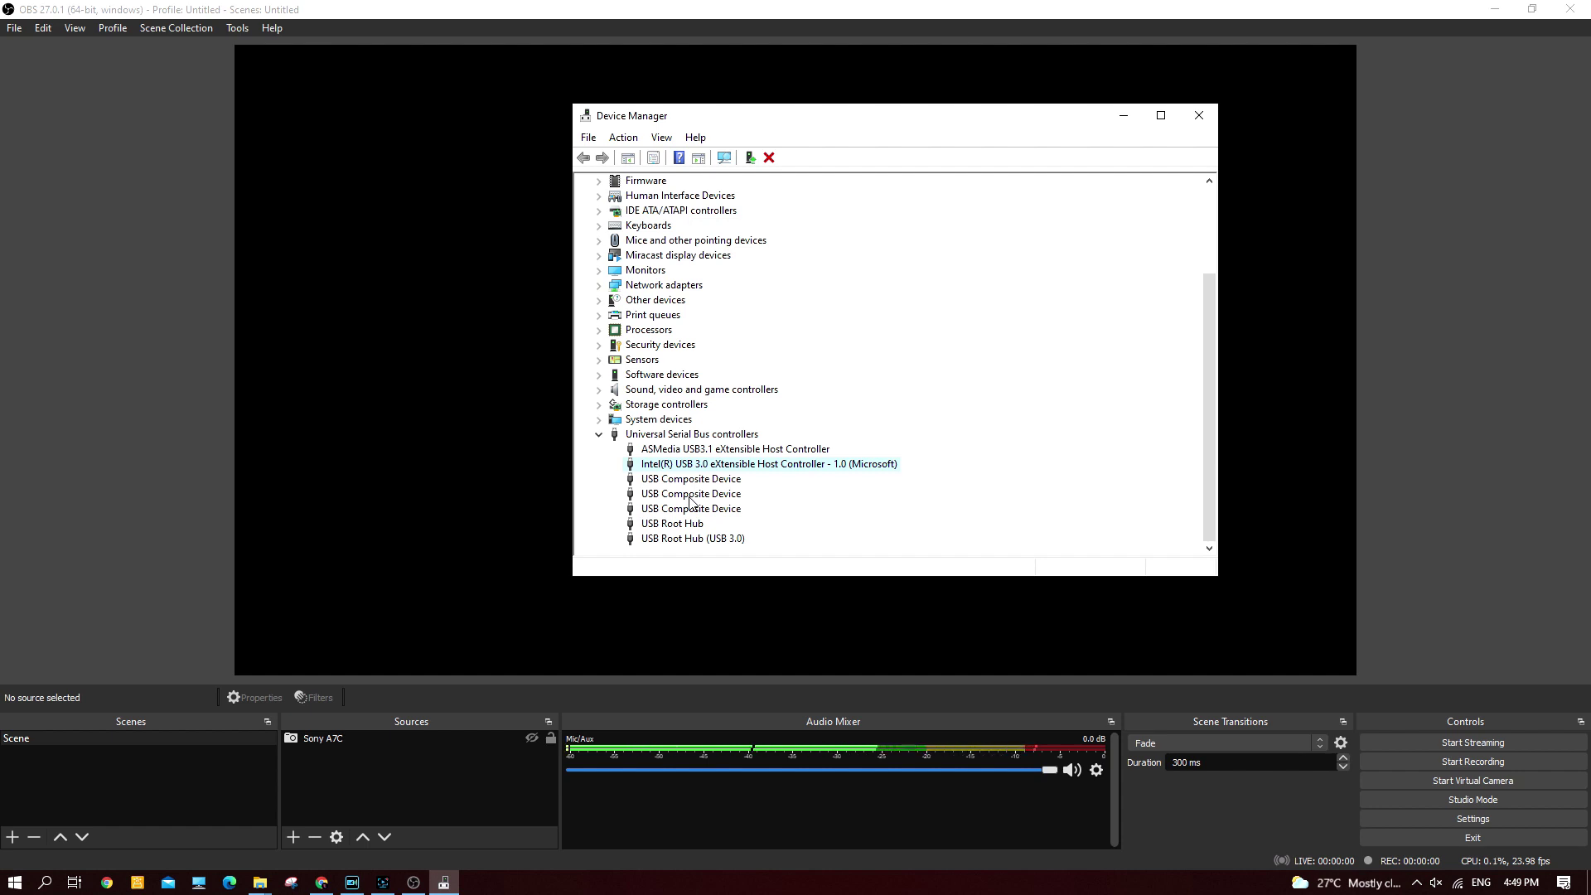
click(1198, 116)
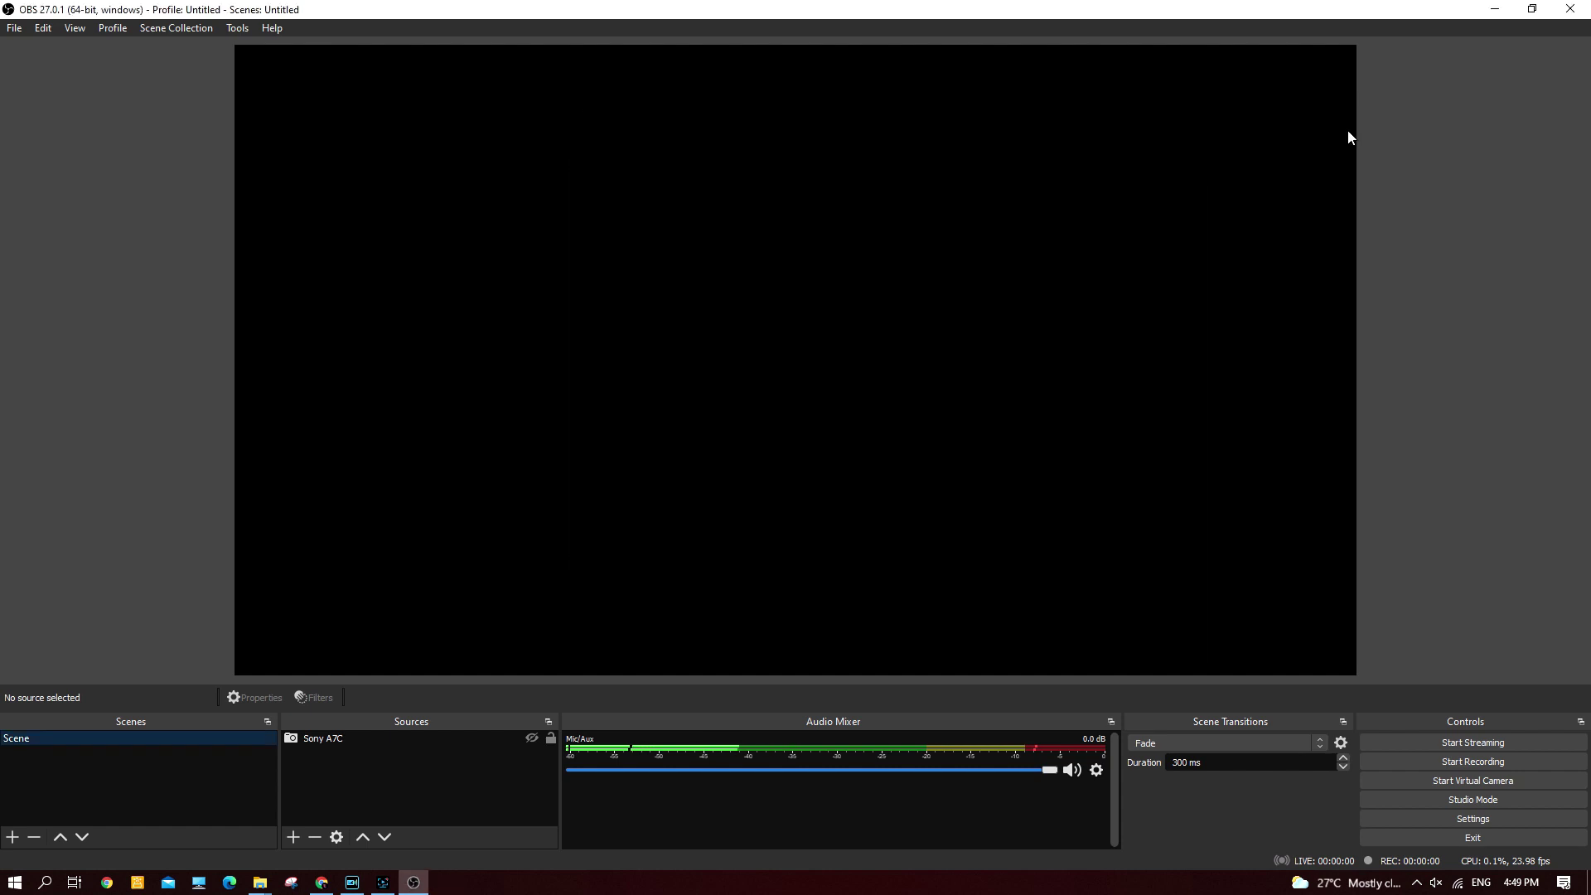